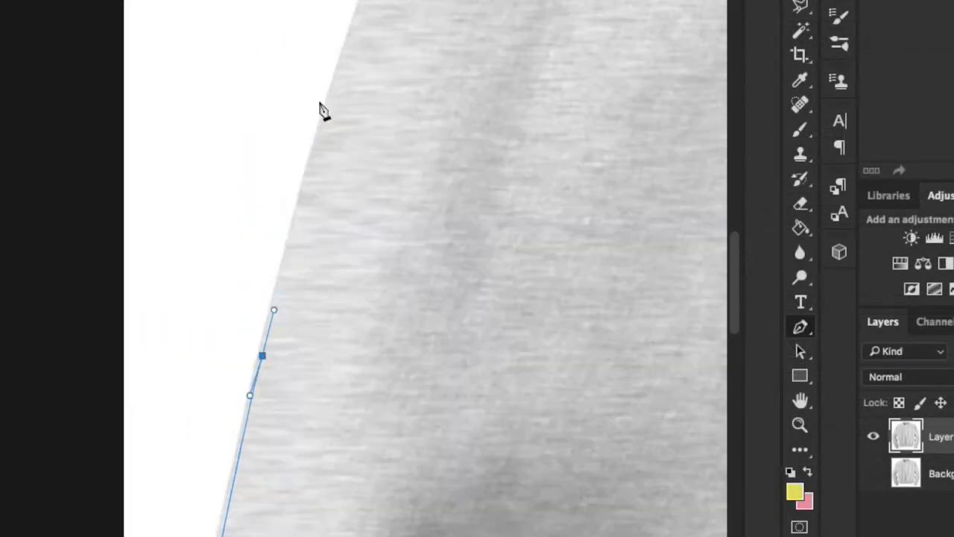
# Trace the outer edge of the sweatshirt's left sleeve and shoulder up to the collar with the Pen tool.
pyautogui.scroll(5, 322, 110)
pyautogui.hscroll(-1, 322, 109)
pyautogui.hscroll(8, 615, 87)
pyautogui.click(428, 207)
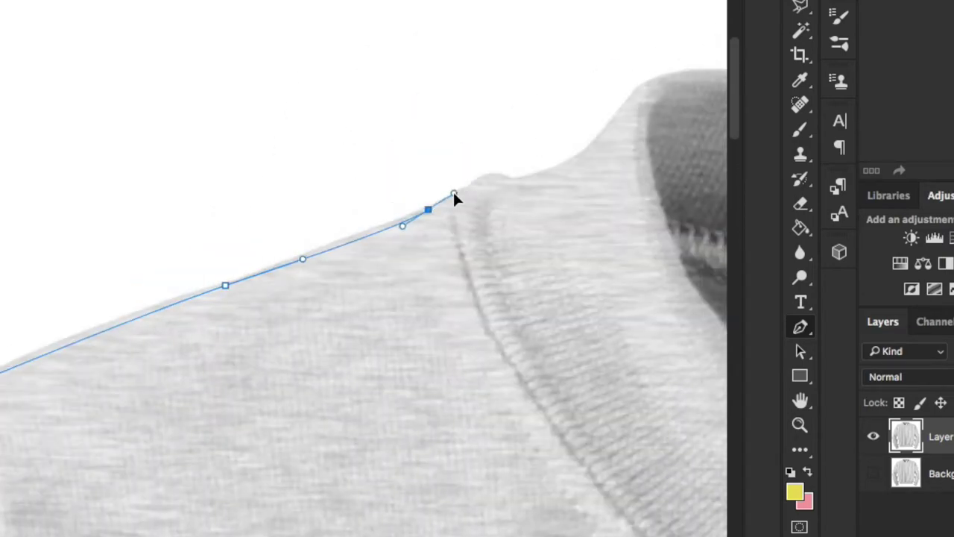
# Continue the pen path over the collar's top edge to the seam at the right shoulder.
pyautogui.click(355, 179)
pyautogui.scroll(-4, 486, 100)
pyautogui.click(490, 10)
pyautogui.hscroll(6, 537, 13)
pyautogui.click(338, 51)
pyautogui.moveTo(557, 28); pyautogui.dragTo(589, 51)
pyautogui.hscroll(6, 589, 50)
pyautogui.moveTo(477, 97); pyautogui.dragTo(494, 102)
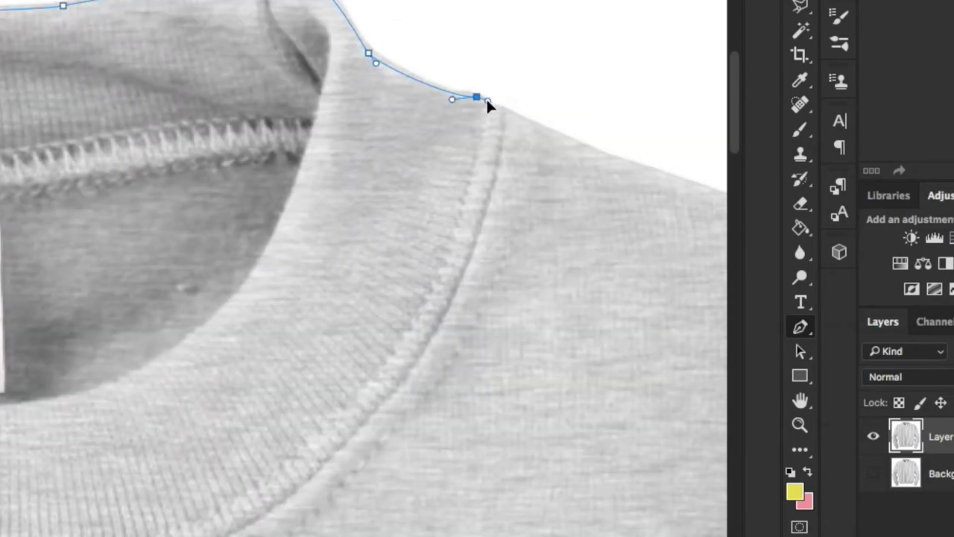
# Continue the pen path along the right shoulder and down the outer edge of the right sleeve.
pyautogui.scroll(-3, 494, 102)
pyautogui.click(494, 100)
pyautogui.scroll(-3, 554, 152)
pyautogui.click(469, 134)
pyautogui.scroll(-4, 543, 283)
pyautogui.scroll(-4, 458, 395)
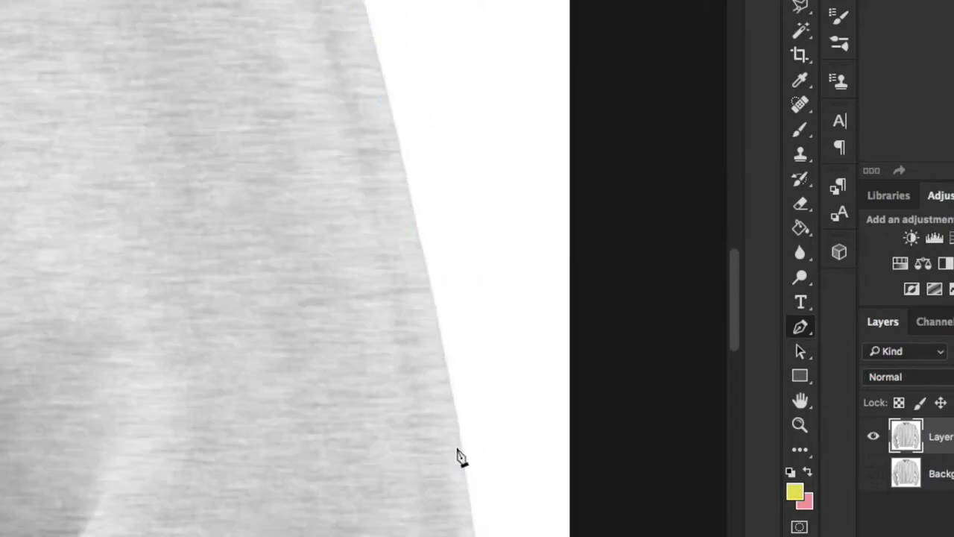
pyautogui.click(464, 447)
# Trace the pen path around the lower end and cuff of the right sleeve.
pyautogui.hscroll(-4, 464, 447)
pyautogui.click(449, 209)
pyautogui.click(412, 245)
pyautogui.click(342, 483)
pyautogui.click(300, 533)
pyautogui.moveTo(186, 508); pyautogui.dragTo(158, 505)
pyautogui.click(38, 469)
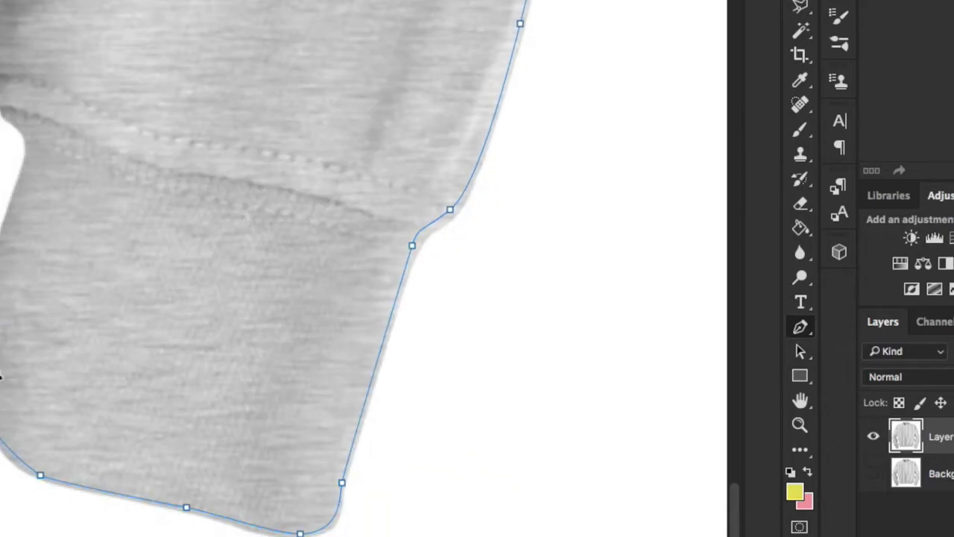
# Continue the pen path up the inner edge of the right sleeve and around the armpit gap.
pyautogui.scroll(4, 75, 298)
pyautogui.click(132, 273)
pyautogui.scroll(3, 153, 393)
pyautogui.click(134, 433)
pyautogui.scroll(6, 153, 394)
pyautogui.moveTo(123, 44); pyautogui.dragTo(134, 23)
pyautogui.scroll(5, 135, 23)
pyautogui.click(160, 158)
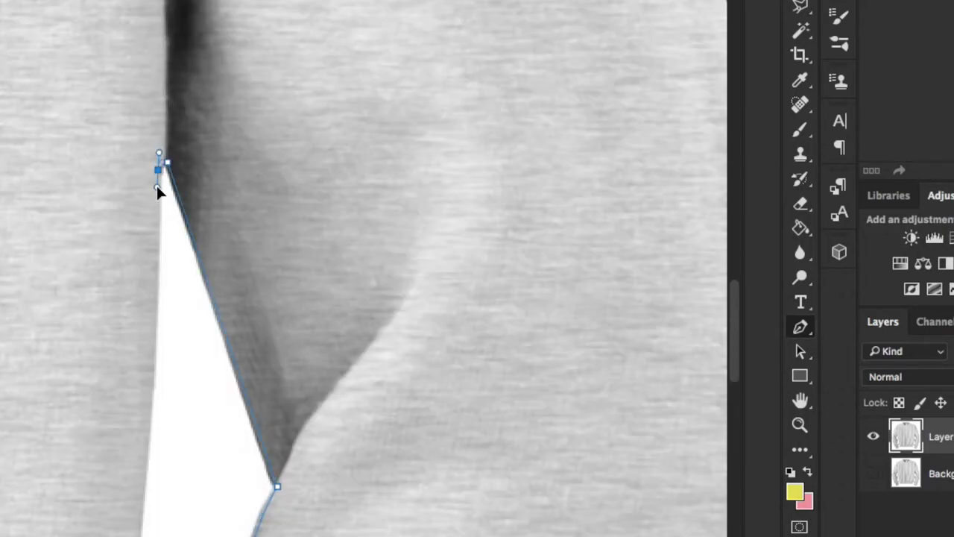
# Continue the pen path down the right side of the sweatshirt's body and onto the bottom hem.
pyautogui.scroll(-4, 223, 298)
pyautogui.click(273, 472)
pyautogui.scroll(-4, 223, 298)
pyautogui.scroll(-4, 223, 298)
pyautogui.click(187, 466)
pyautogui.moveTo(100, 486); pyautogui.dragTo(19, 470)
pyautogui.hscroll(-5, 45, 433)
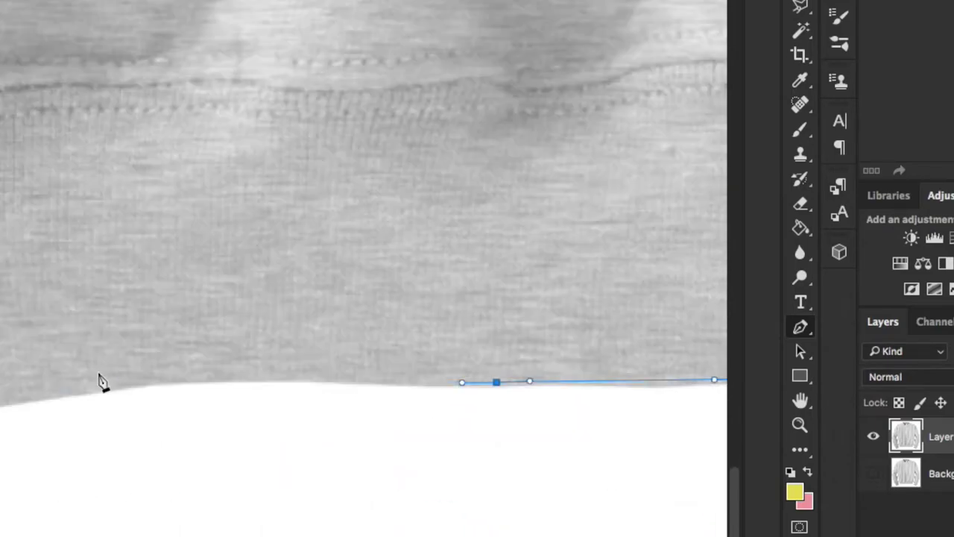
# Trace the rest of the bottom hem and continue the pen path up the left side of the body.
pyautogui.hscroll(-3, 74, 380)
pyautogui.moveTo(160, 390); pyautogui.dragTo(138, 320)
pyautogui.click(98, 213)
pyautogui.moveTo(52, 149); pyautogui.dragTo(44, 121)
pyautogui.scroll(4, 193, 156)
pyautogui.scroll(4, 192, 157)
pyautogui.click(187, 149)
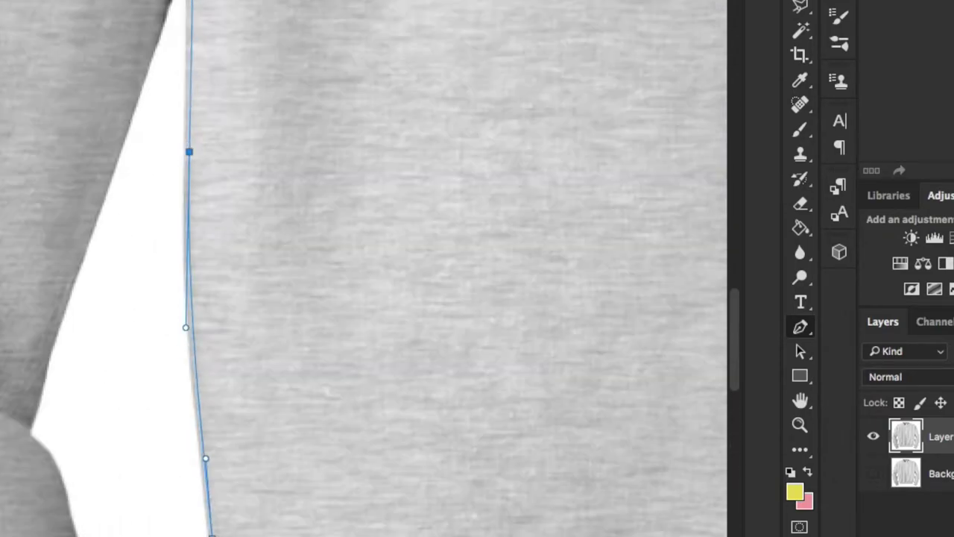
# Trace around the left armpit and down the inner edge of the left sleeve to complete the sweatshirt outline.
pyautogui.scroll(4, 187, 149)
pyautogui.click(117, 422)
pyautogui.scroll(-4, 112, 428)
pyautogui.click(179, 284)
pyautogui.scroll(-3, 189, 290)
pyautogui.moveTo(219, 445); pyautogui.dragTo(228, 490)
pyautogui.scroll(-10, 228, 490)
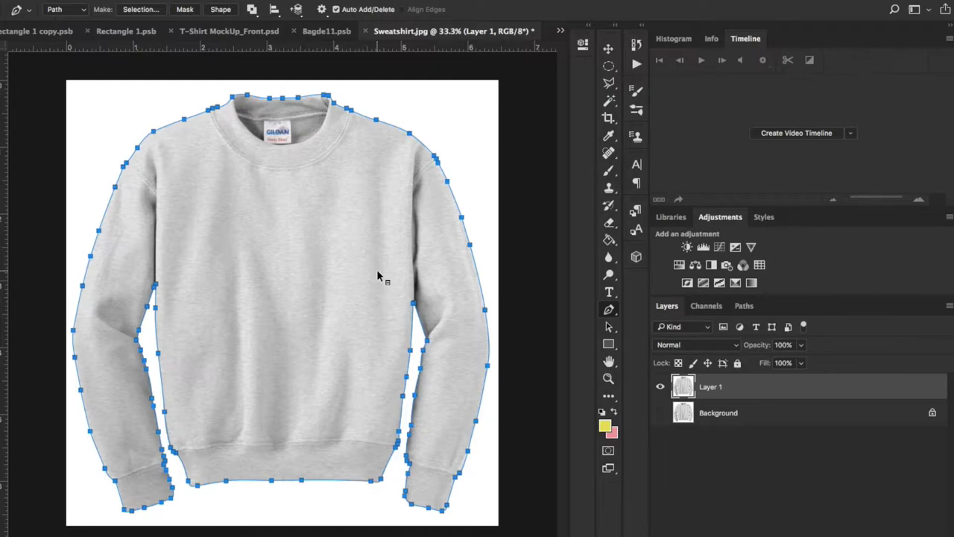
# Turn the path into a new anti-aliased selection with a 0.5 pixel feather and use it as a layer mask on Layer 1.
pyautogui.rightClick(378, 276)
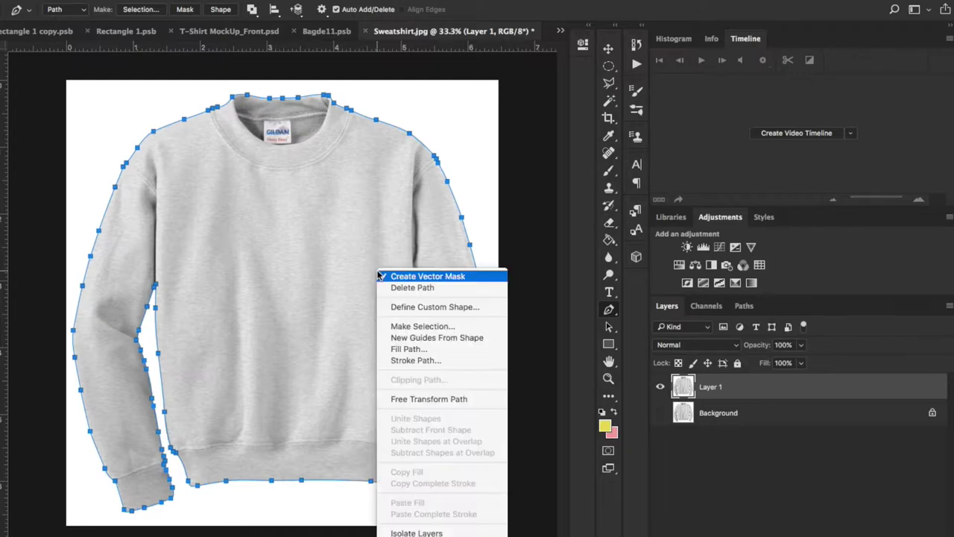
pyautogui.click(457, 326)
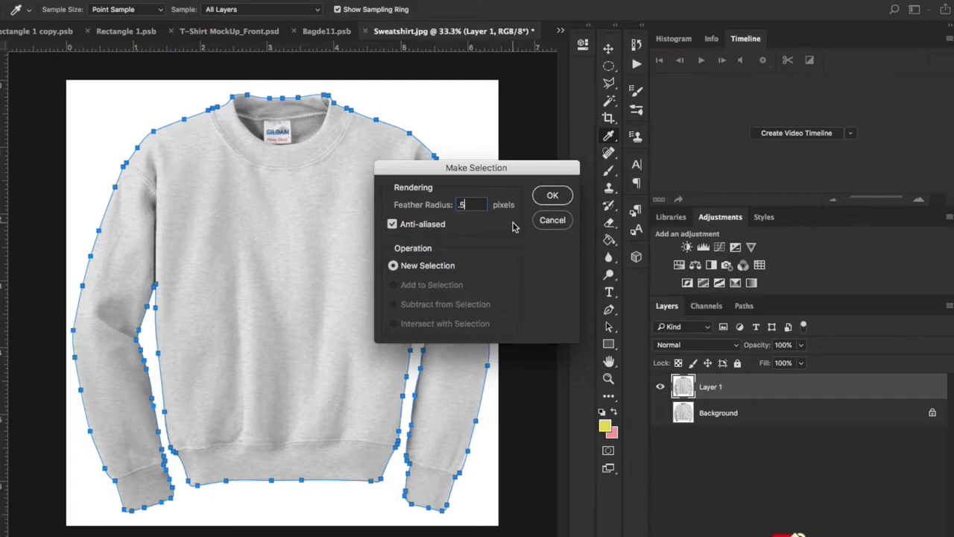
pyautogui.click(553, 195)
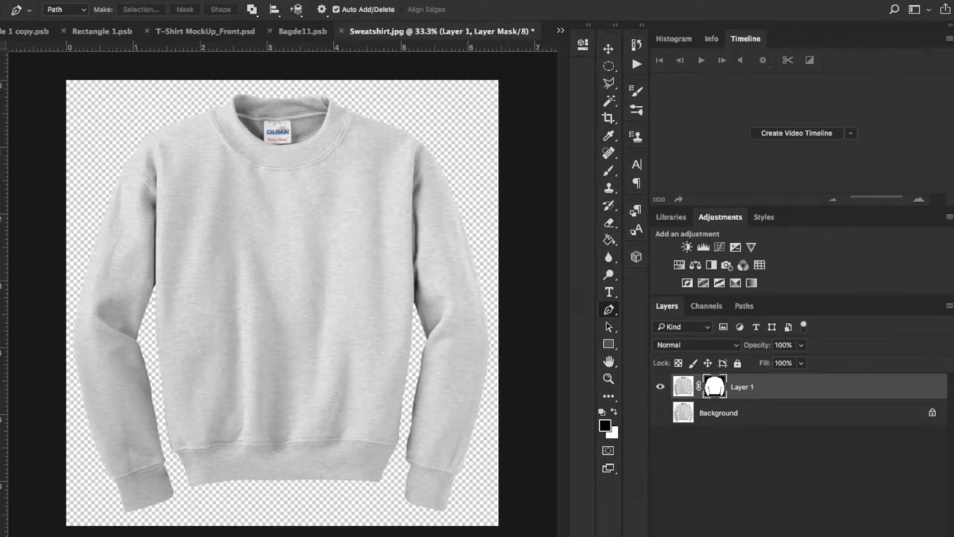
pyautogui.hotkey('ctrl', '2')
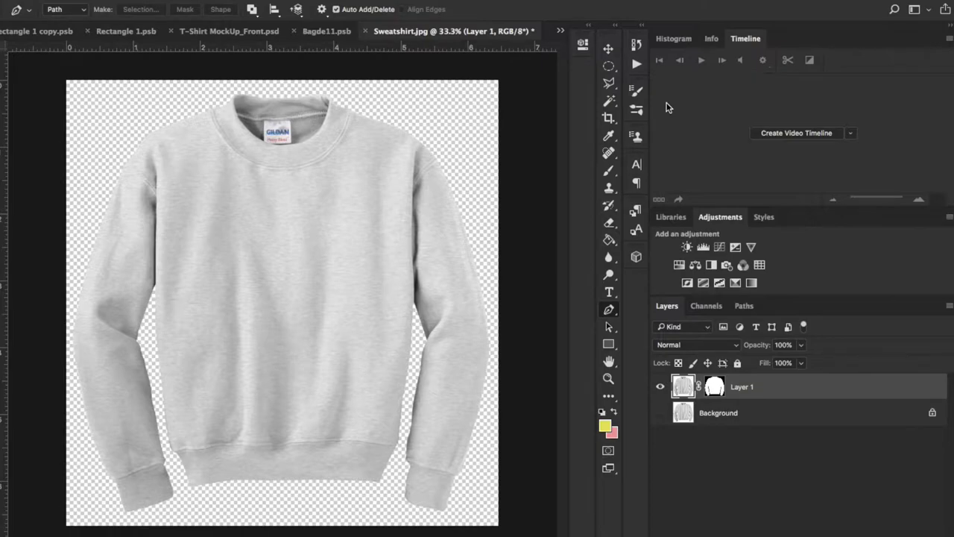
# Duplicate the masked Layer 1 and desaturate the copy by setting its Hue/Saturation saturation to -100.
pyautogui.hotkey('ctrl', 'j')
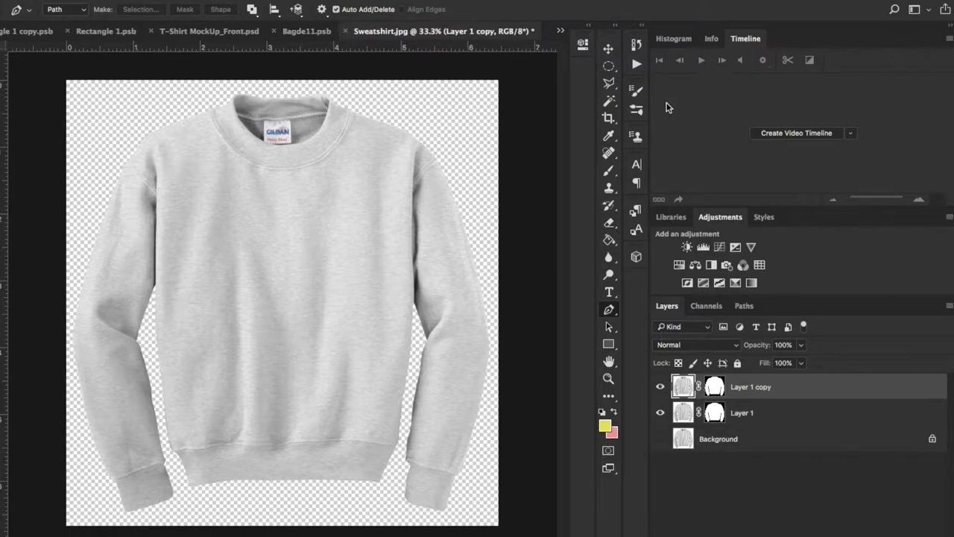
pyautogui.hotkey('ctrl', 'u')
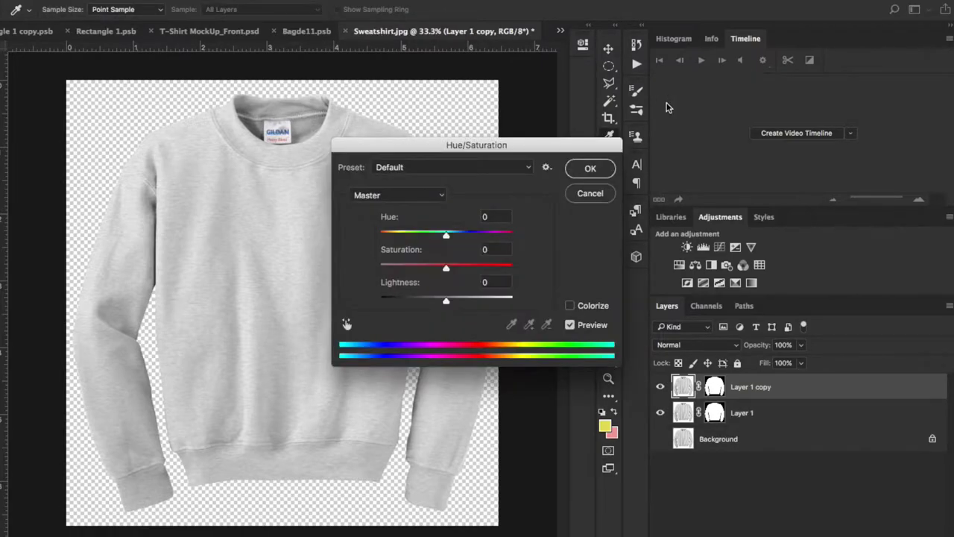
pyautogui.moveTo(512, 154); pyautogui.dragTo(619, 134)
pyautogui.moveTo(555, 248); pyautogui.dragTo(445, 247)
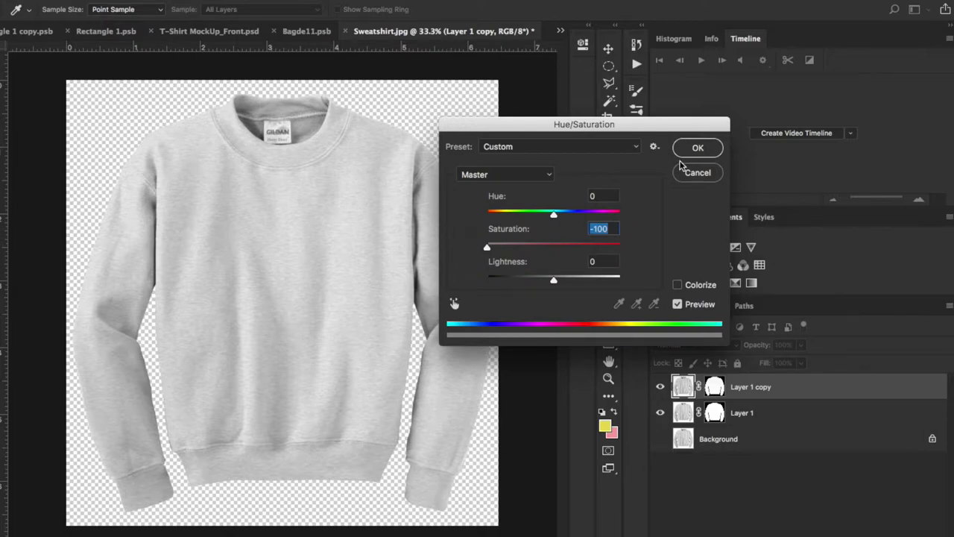
pyautogui.click(700, 146)
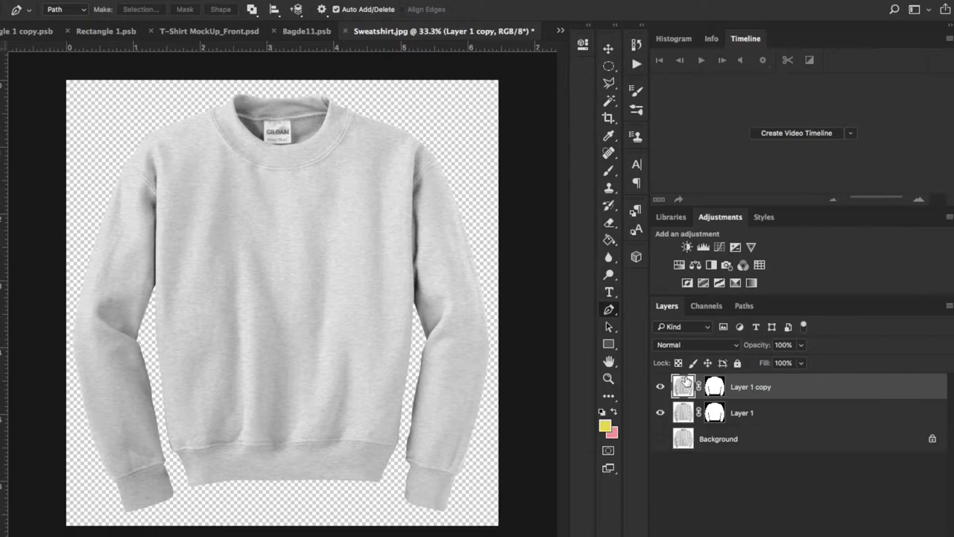
# Increase the contrast of Layer 1 copy with Levels, setting the white input to 206 and raising the black input.
pyautogui.hotkey('ctrl', 'l')
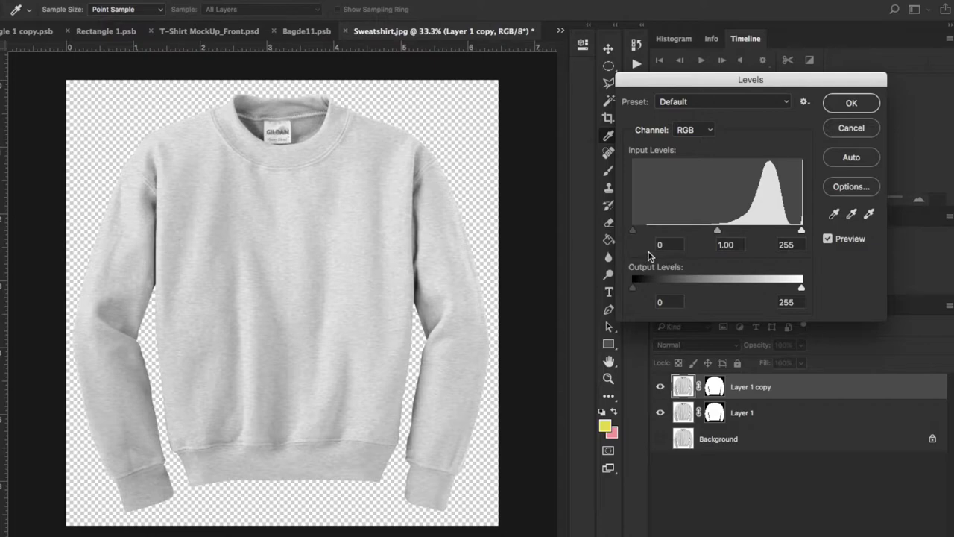
pyautogui.moveTo(802, 232); pyautogui.dragTo(770, 229)
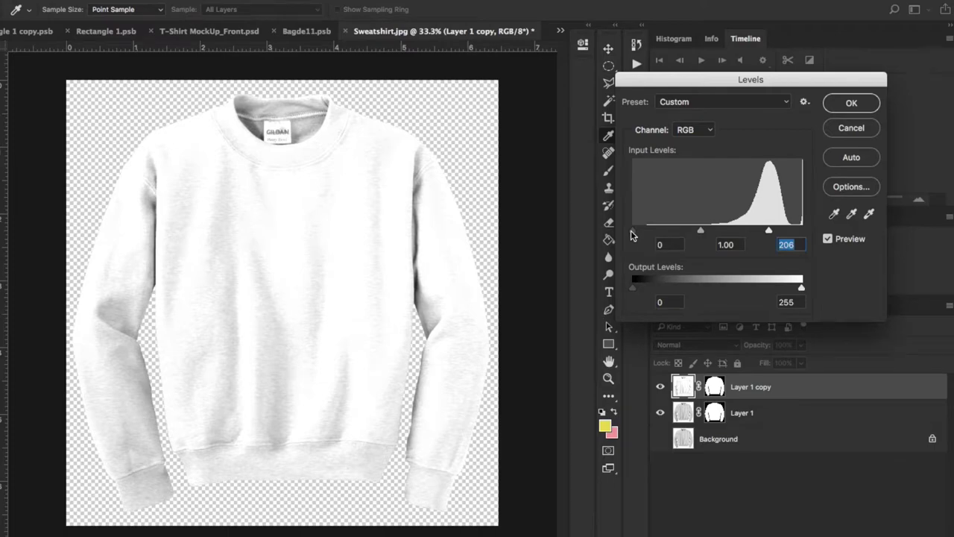
pyautogui.moveTo(632, 232); pyautogui.dragTo(707, 229)
pyautogui.press('Return')
pyautogui.press('p')
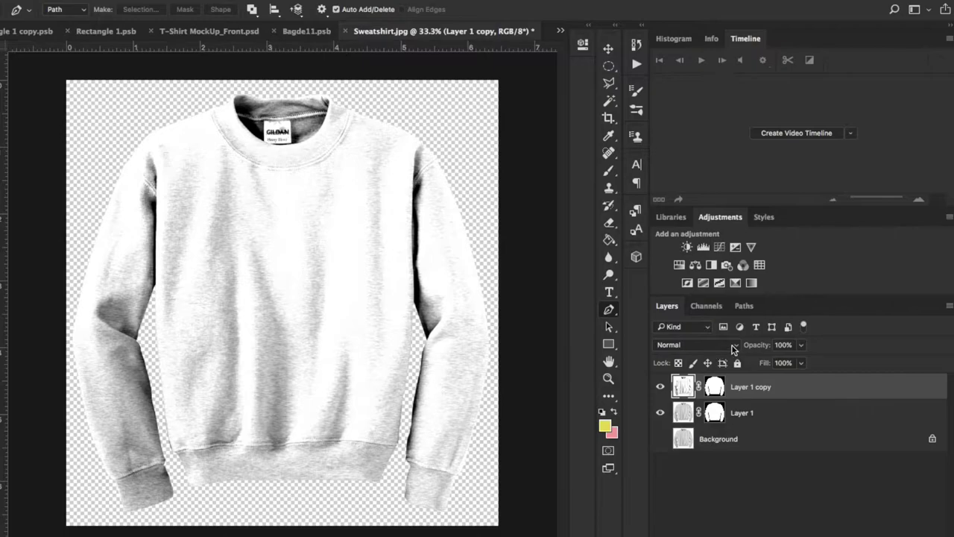
# Set the blend mode of Layer 1 copy to Multiply and compare the image with that layer hidden and shown.
pyautogui.click(733, 348)
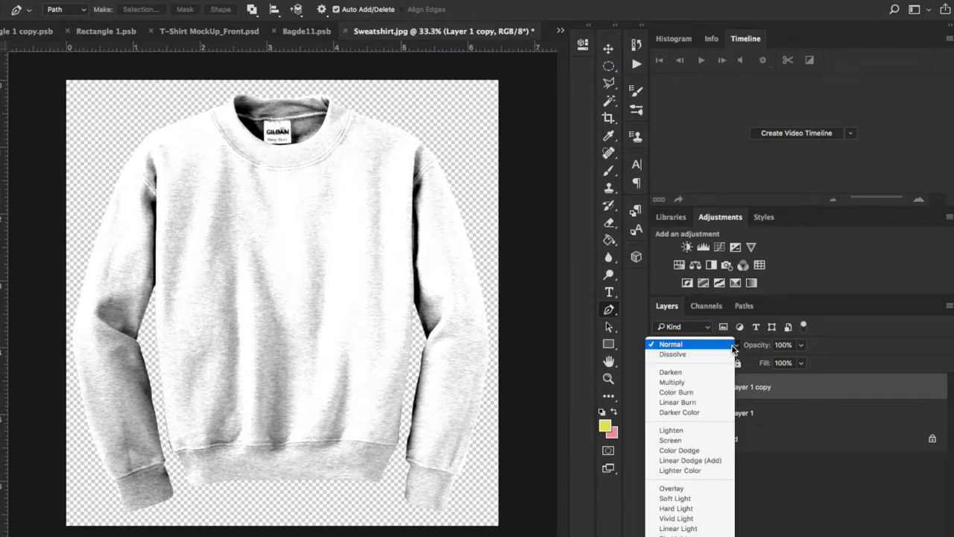
pyautogui.click(695, 383)
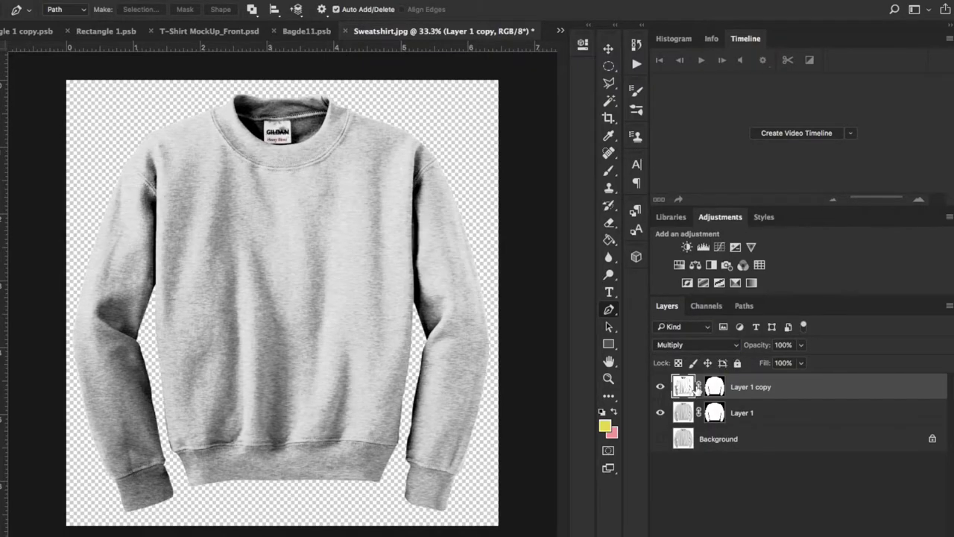
pyautogui.click(661, 387)
pyautogui.click(661, 387)
# Place the ROBMAN OVERPRINT artwork between Layer 1 and Layer 1 copy and scale it down to fit the sweatshirt's chest.
pyautogui.click(780, 410)
pyautogui.press('super+shift+alt+n')
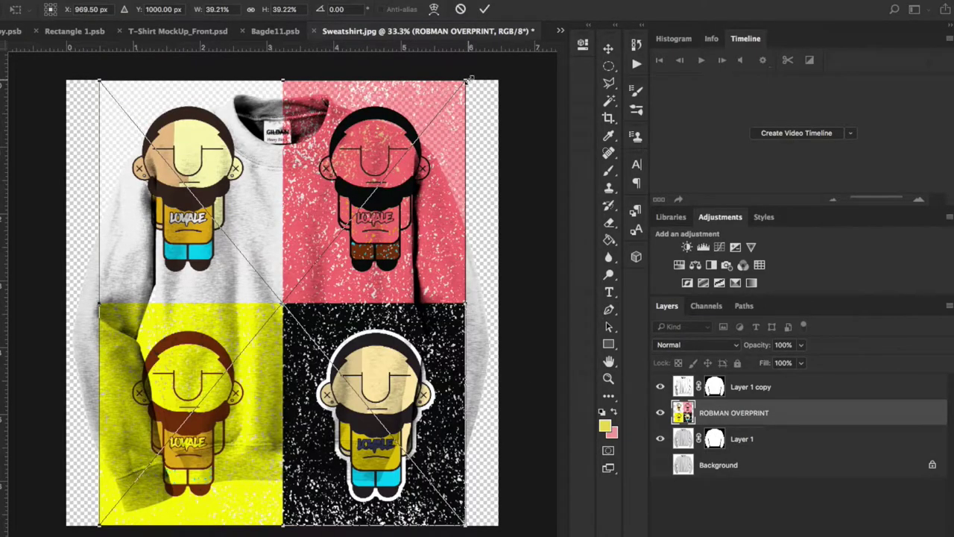
pyautogui.moveTo(468, 79); pyautogui.dragTo(363, 205)
pyautogui.press('Return')
pyautogui.moveTo(319, 296); pyautogui.dragTo(319, 295)
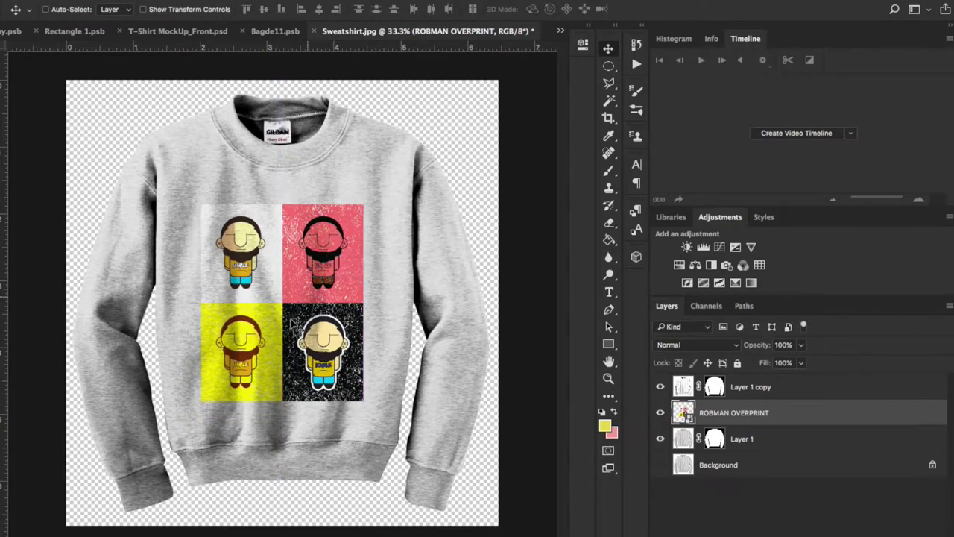
# Examine how the Multiply layer affects the artwork and the sweatshirt by hiding and reshowing Layer 1 copy and ROBMAN OVERPRINT.
pyautogui.click(661, 387)
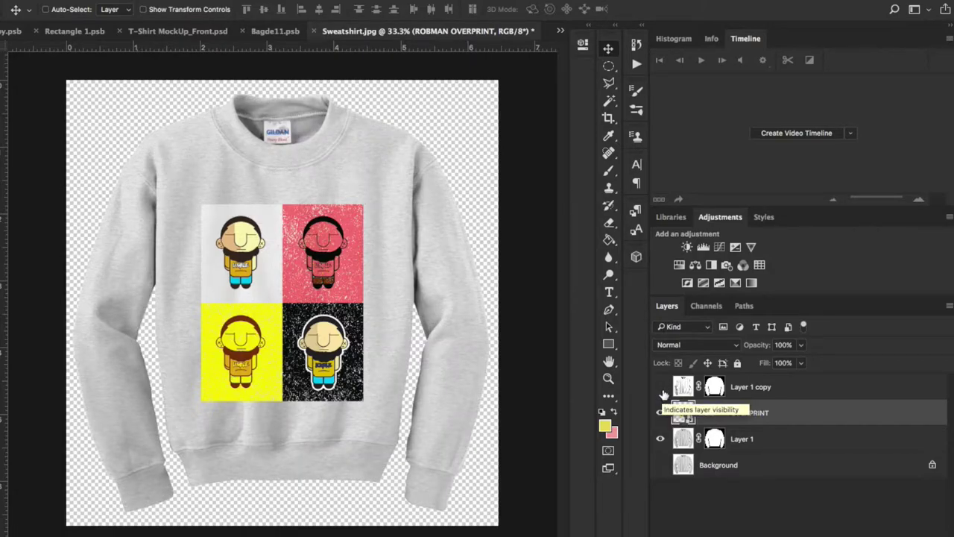
pyautogui.click(661, 388)
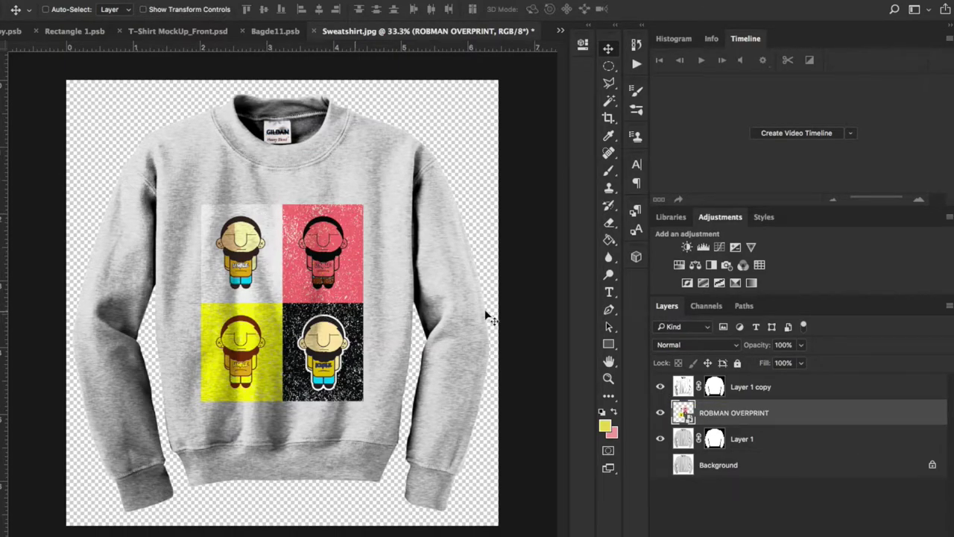
pyautogui.click(812, 391)
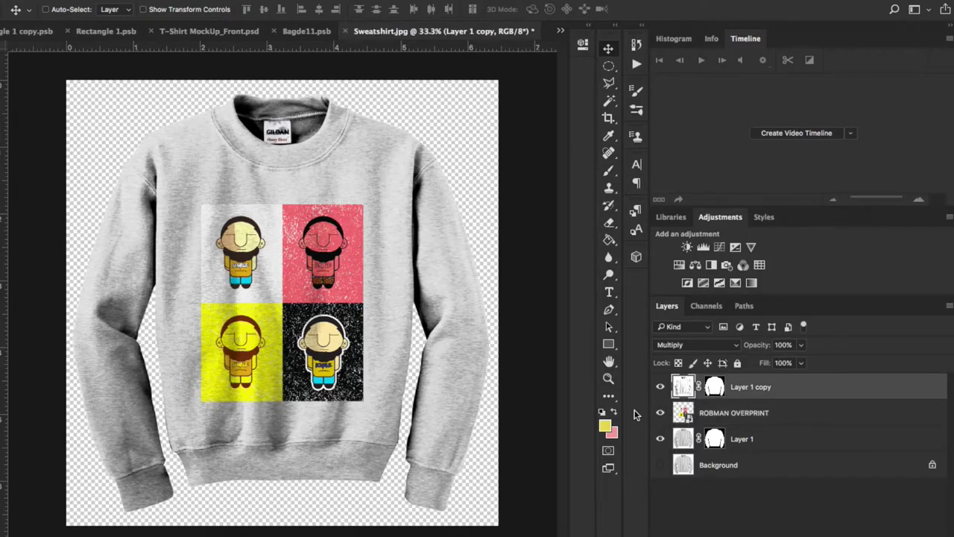
pyautogui.press('g')
pyautogui.click(670, 414)
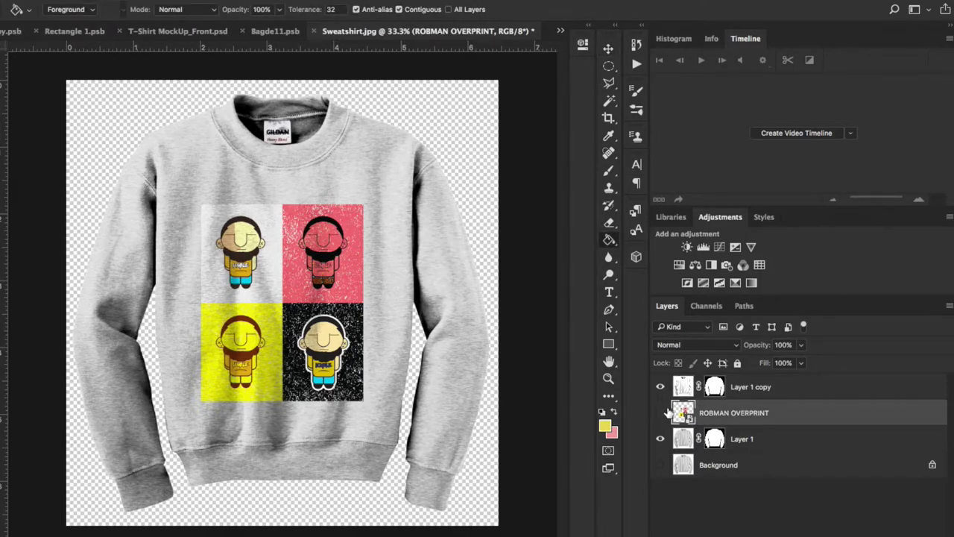
pyautogui.click(661, 413)
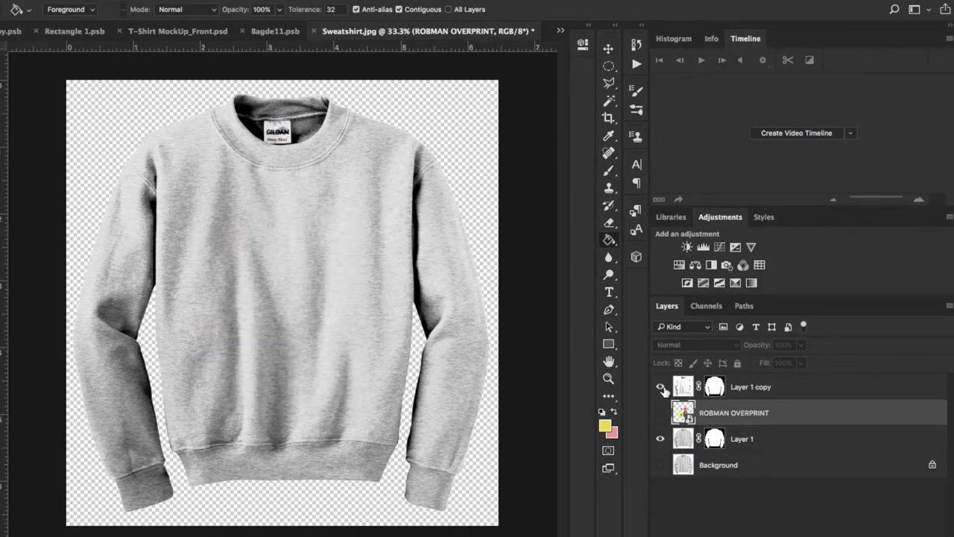
pyautogui.click(662, 388)
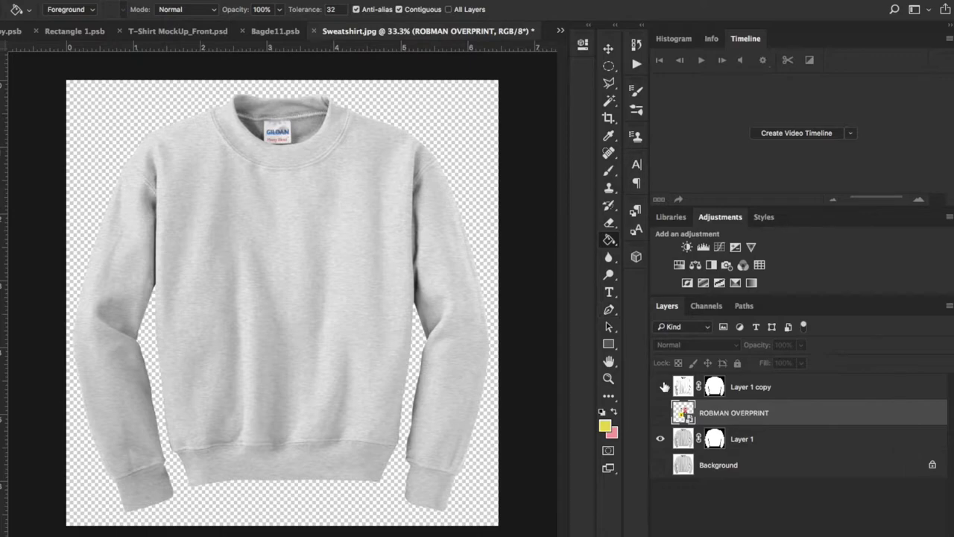
pyautogui.click(661, 386)
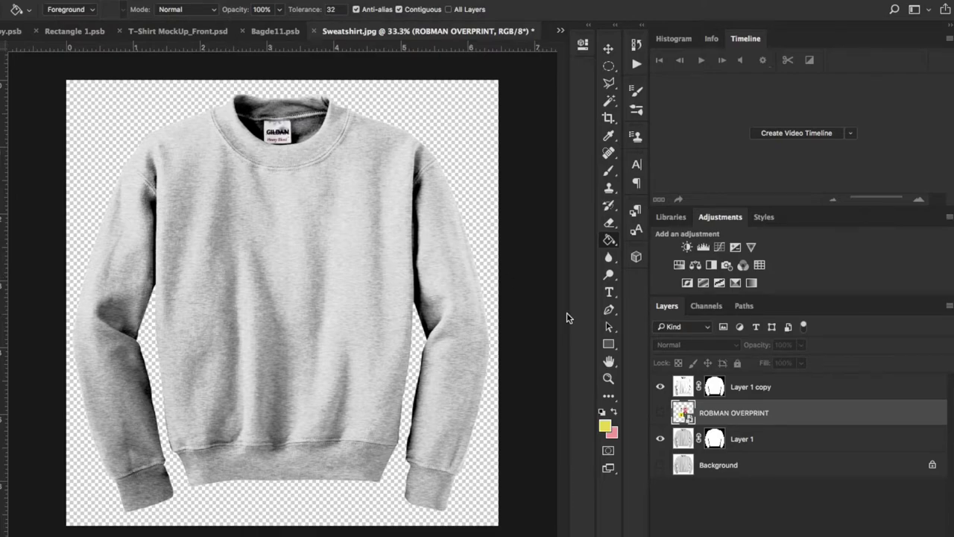
pyautogui.click(661, 412)
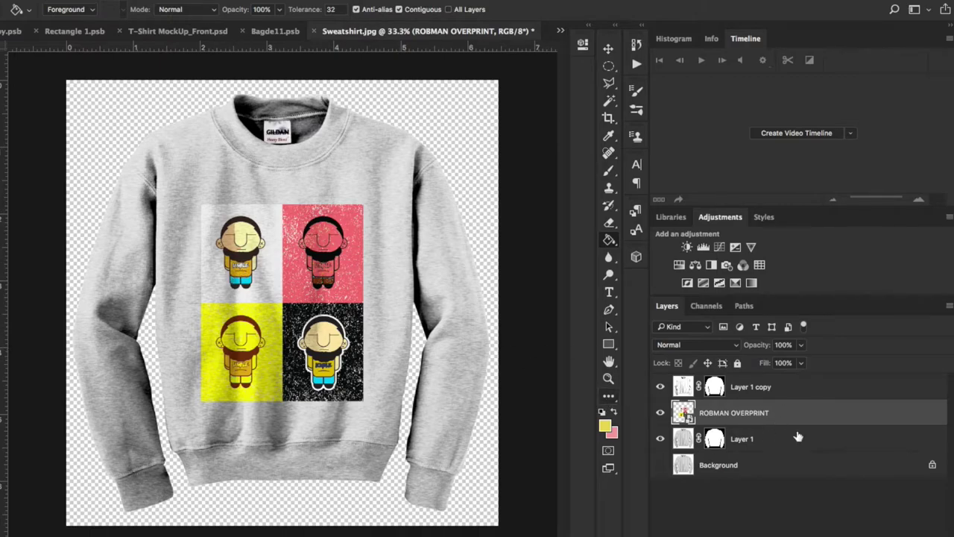
# Clip Layer 1 copy to the ROBMAN OVERPRINT layer and darken its shading by raising the black input in Levels.
pyautogui.rightClick(812, 390)
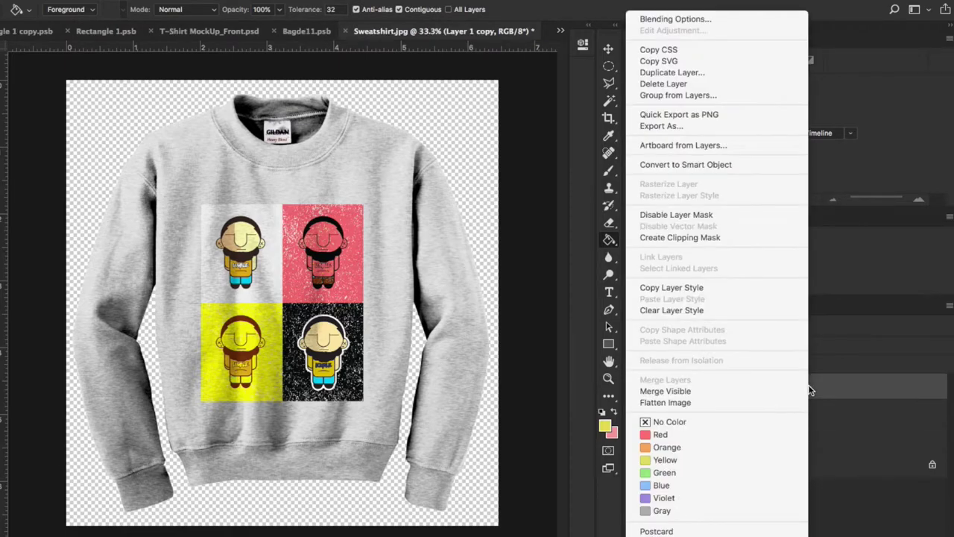
pyautogui.click(717, 239)
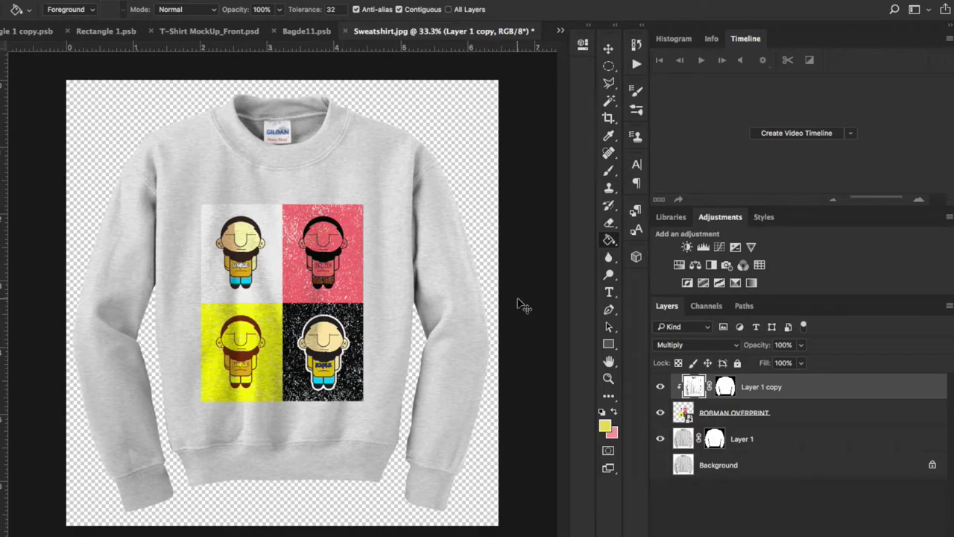
pyautogui.press('super+l')
pyautogui.moveTo(632, 231)
pyautogui.mouseDown()
pyautogui.moveTo(696, 231)
pyautogui.moveTo(651, 234)
pyautogui.mouseUp()
pyautogui.press('Return')
pyautogui.press('g')
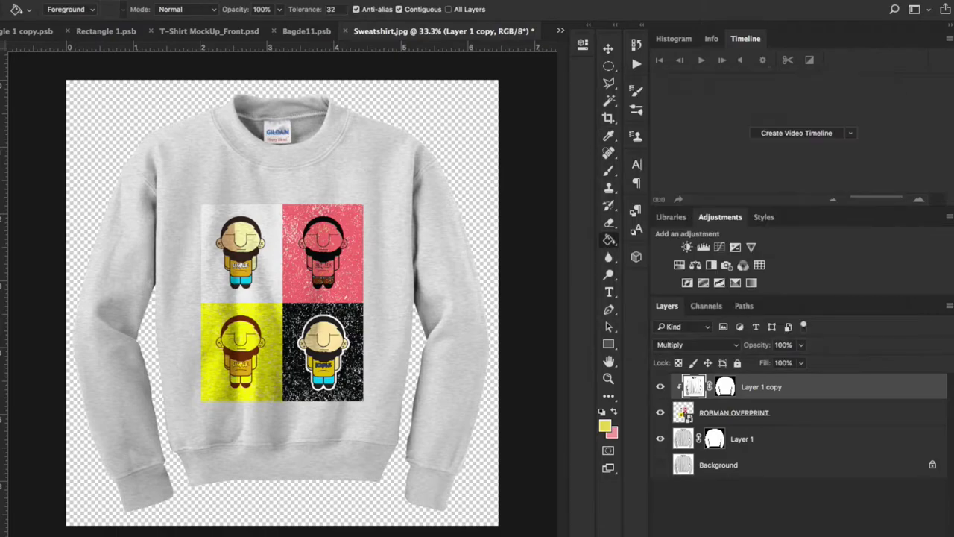
# Try moving the ROBMAN OVERPRINT artwork slightly across the sweatshirt to check the clipped shading.
pyautogui.click(680, 414)
pyautogui.click(610, 49)
pyautogui.moveTo(332, 267)
pyautogui.mouseDown()
pyautogui.moveTo(316, 221)
pyautogui.moveTo(342, 220)
pyautogui.moveTo(340, 269)
pyautogui.mouseUp()
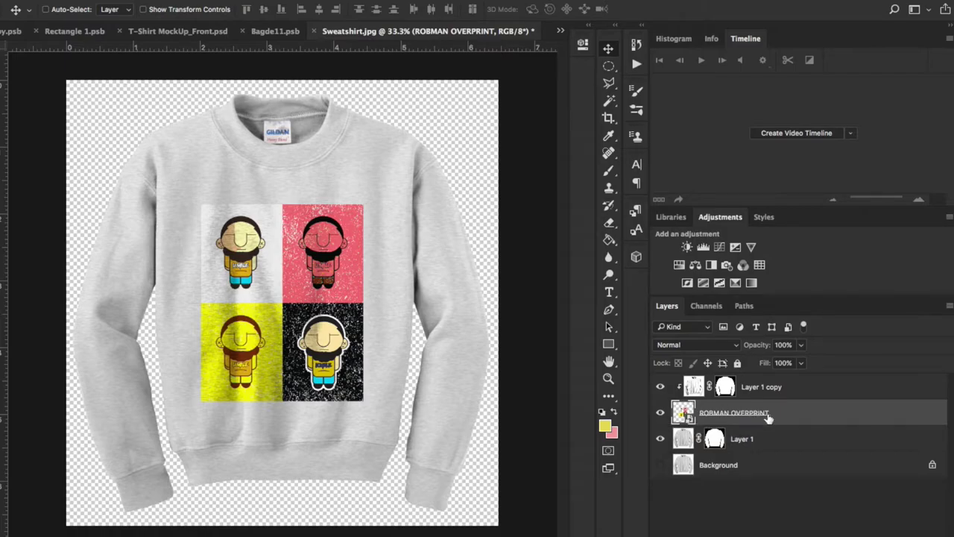
# Replace the ROBMAN OVERPRINT layer with a new empty layer above Layer 1 and clip Layer 1 copy to it.
pyautogui.press('BackSpace')
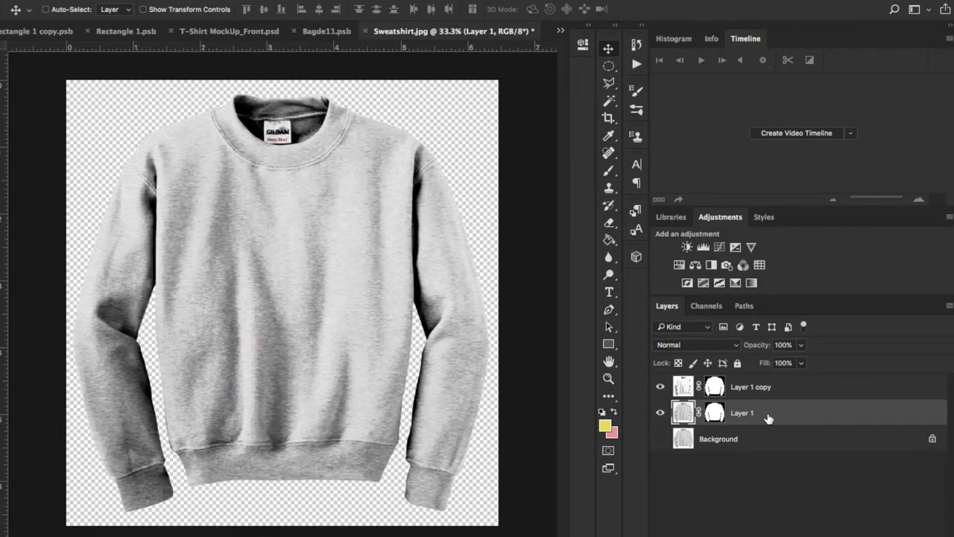
pyautogui.hotkey('ctrl', 'shift', 'alt', 'n')
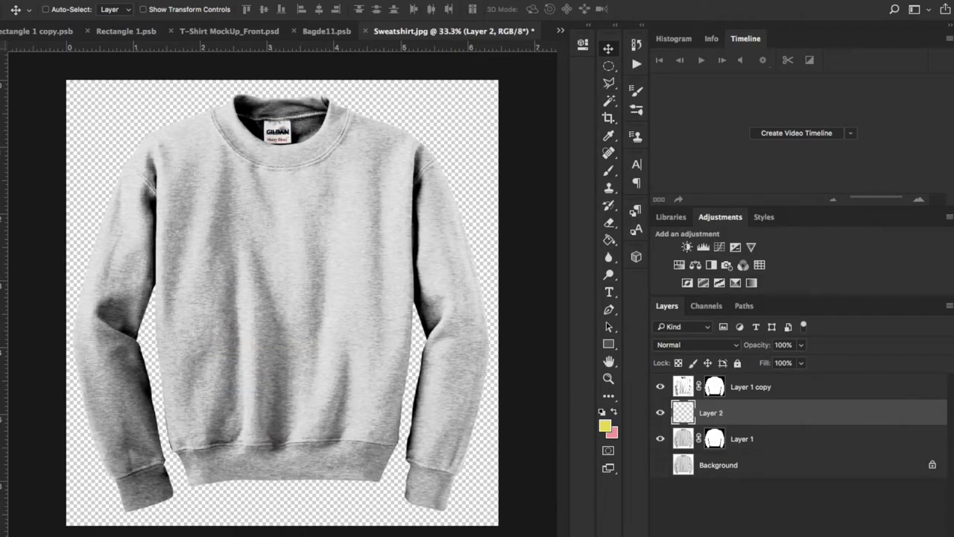
pyautogui.click(816, 399)
pyautogui.rightClick(817, 399)
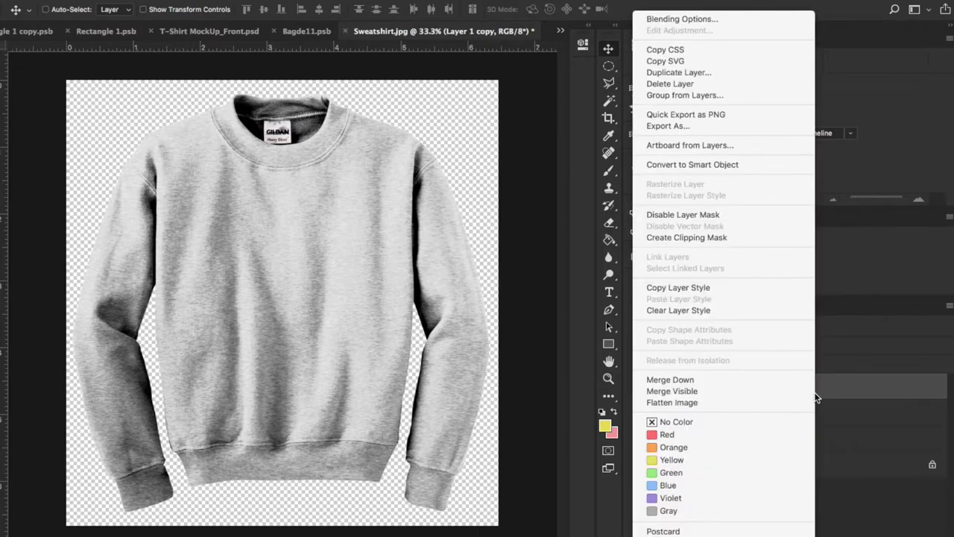
pyautogui.click(738, 237)
# Fill Layer 2 with the yellow foreground colour using the Paint Bucket and convert it to a smart object.
pyautogui.click(609, 240)
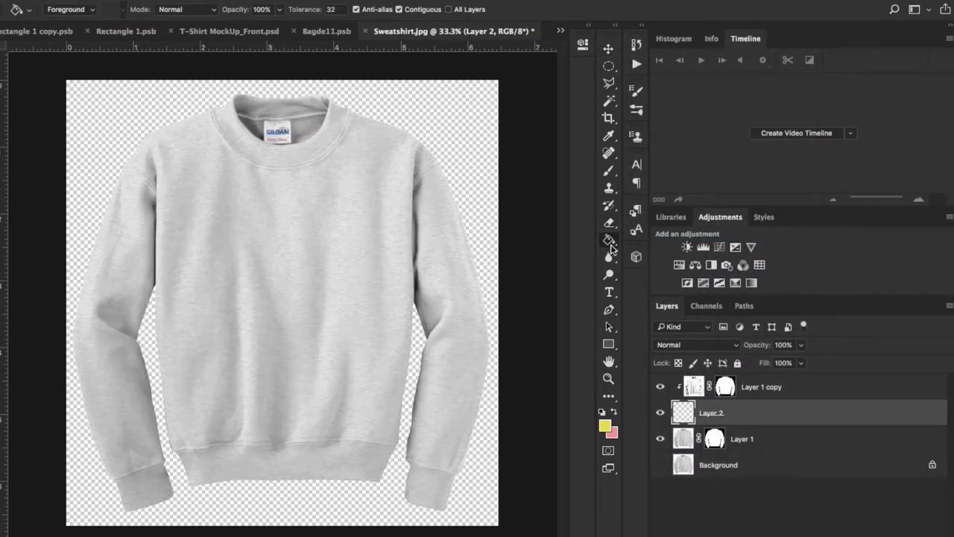
pyautogui.click(296, 303)
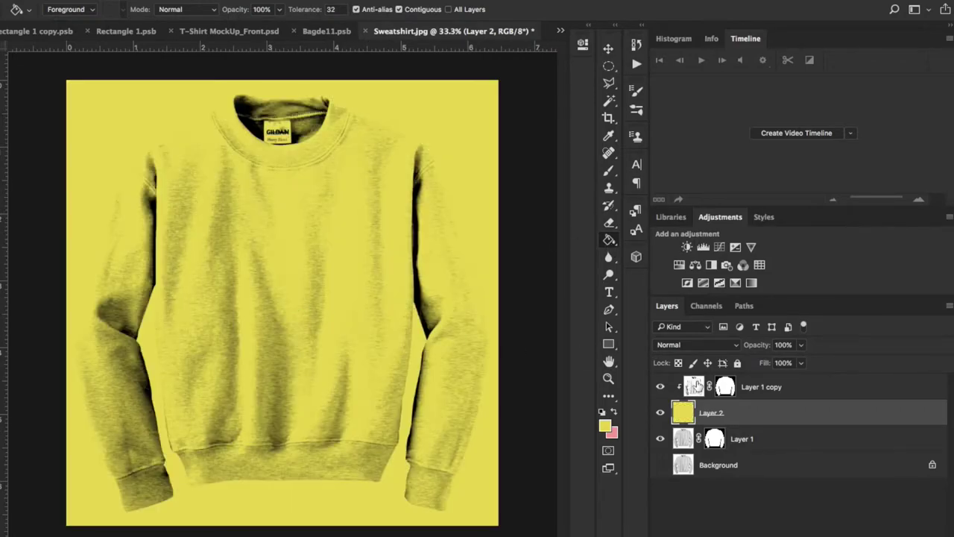
pyautogui.rightClick(790, 409)
pyautogui.click(726, 167)
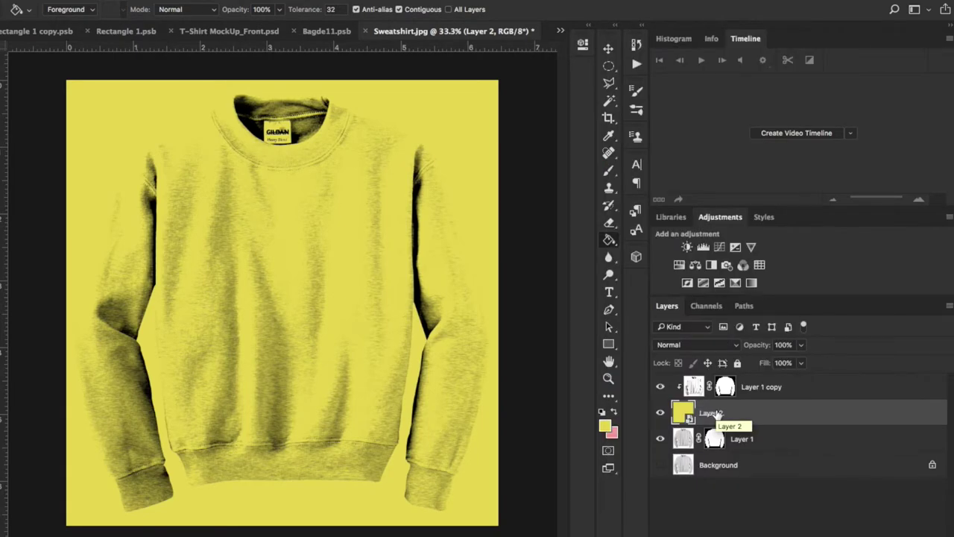
# Duplicate the Layer 2 smart object, leaving one instance at the top of the stack, hidden and at 0% opacity.
pyautogui.hotkey('ctrl', 'j')
pyautogui.moveTo(750, 431); pyautogui.dragTo(670, 372)
pyautogui.click(802, 363)
pyautogui.click(801, 349)
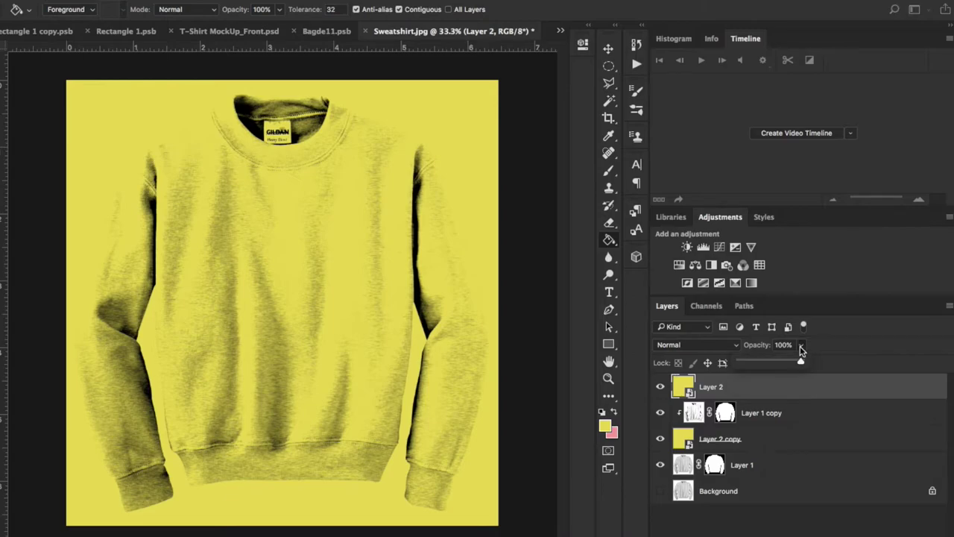
pyautogui.moveTo(800, 360); pyautogui.dragTo(681, 363)
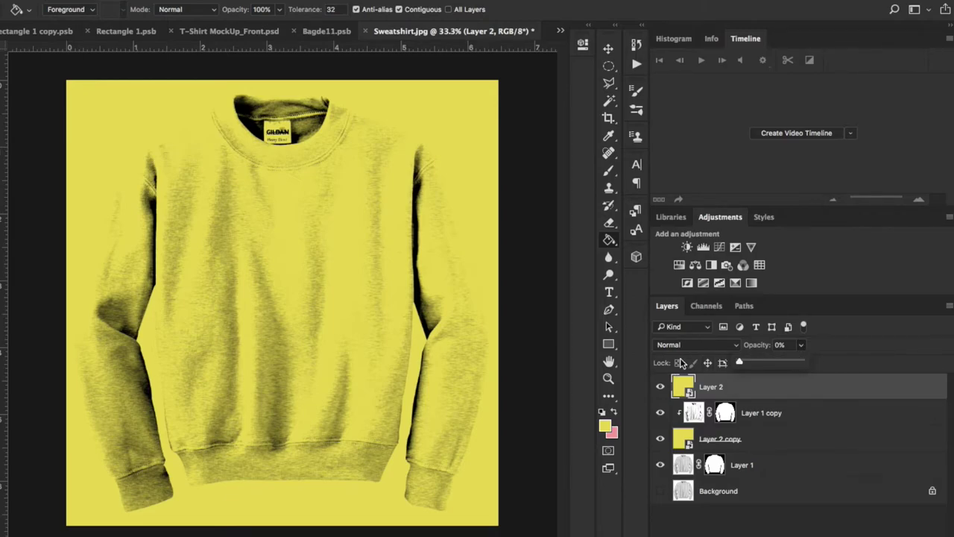
pyautogui.click(660, 386)
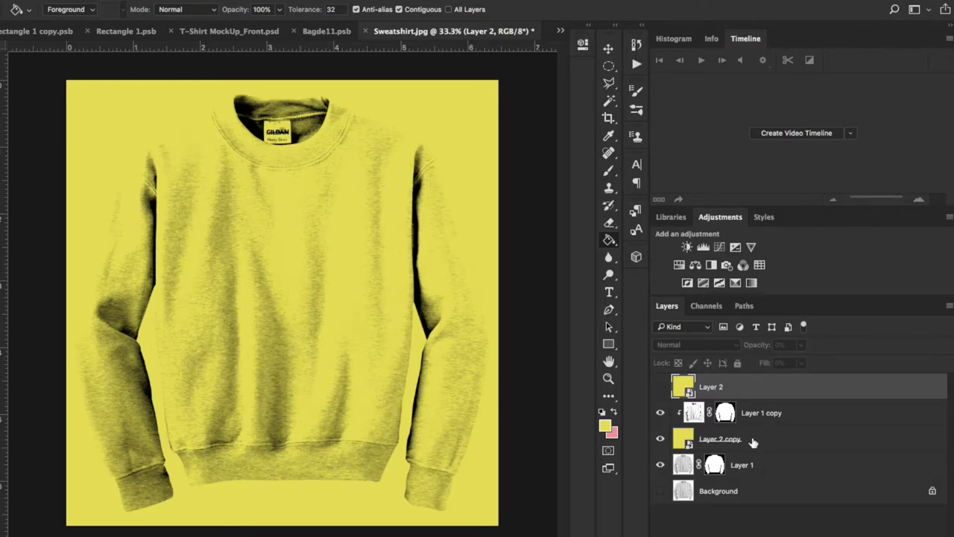
# Open the contents of the Layer 2 copy smart object with its embedded profile and replace the visible yellow fill with the ROBMAN OVERPRINT artwork.
pyautogui.click(753, 441)
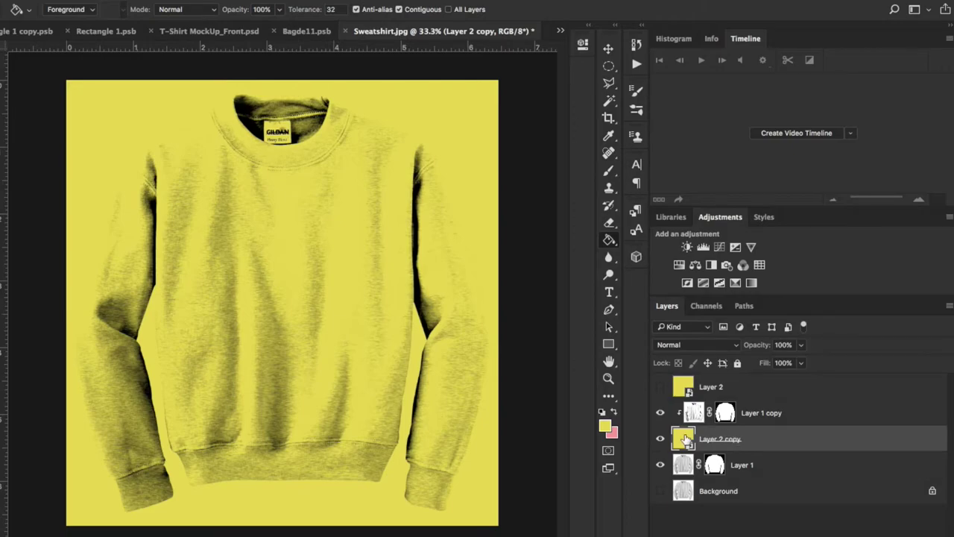
pyautogui.doubleClick(685, 440)
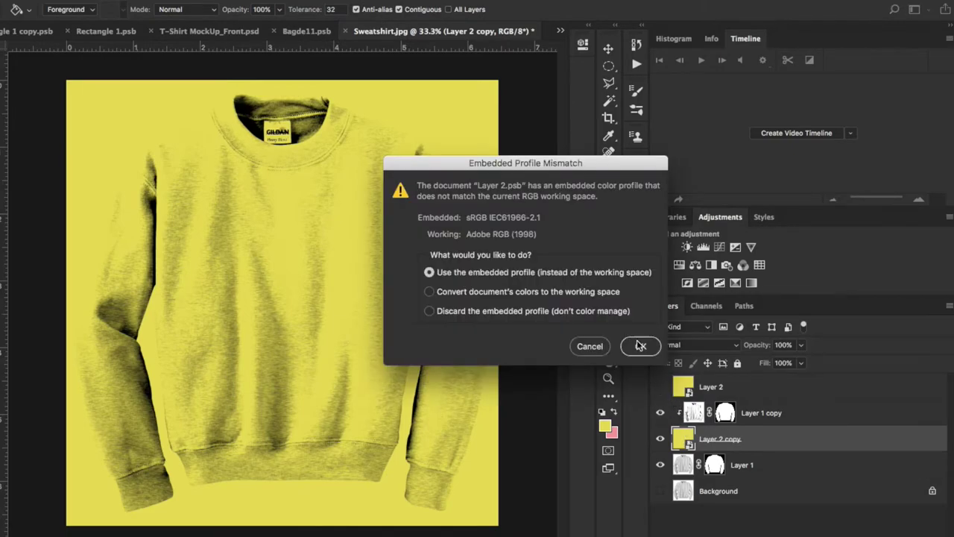
pyautogui.click(640, 347)
pyautogui.click(660, 386)
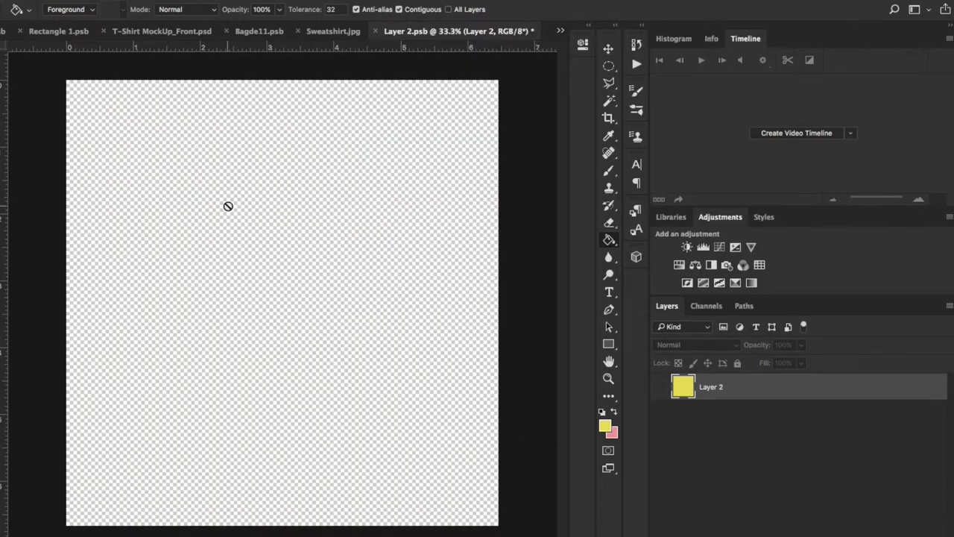
pyautogui.hotkey('ctrl', 'v')
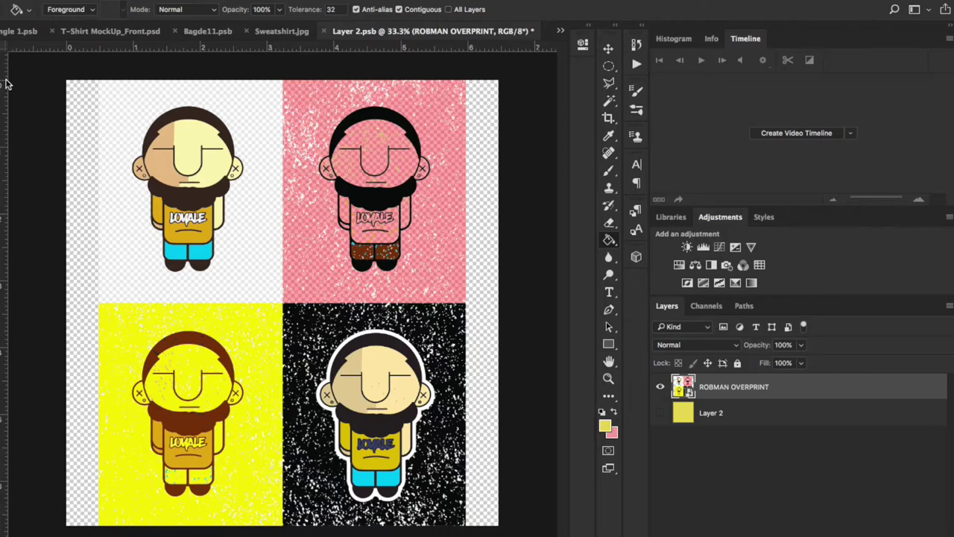
# Add vertical guides at both side edges of the artwork in Layer 2.psb, and save and close that document.
pyautogui.moveTo(6, 85); pyautogui.dragTo(98, 88)
pyautogui.moveTo(1, 125); pyautogui.dragTo(466, 94)
pyautogui.hotkey('ctrl', 's')
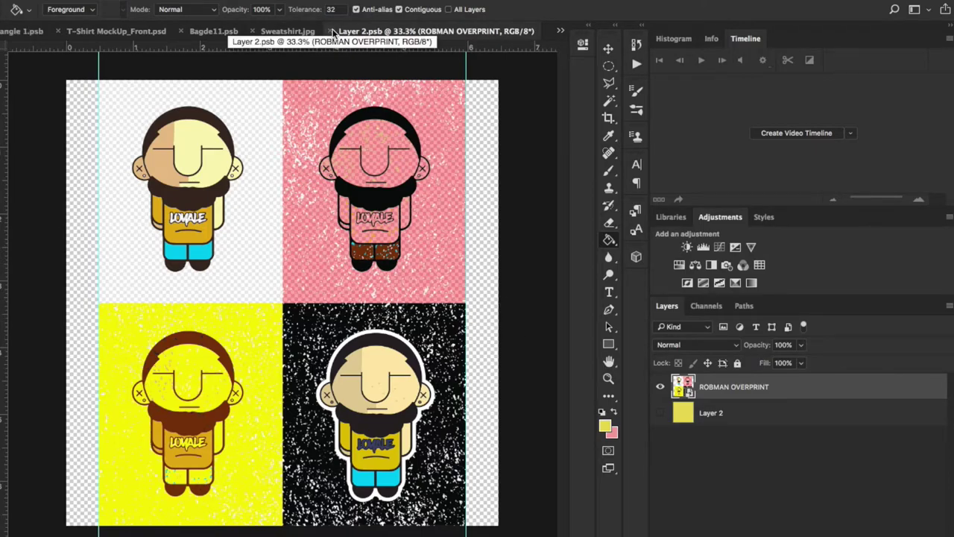
pyautogui.click(333, 31)
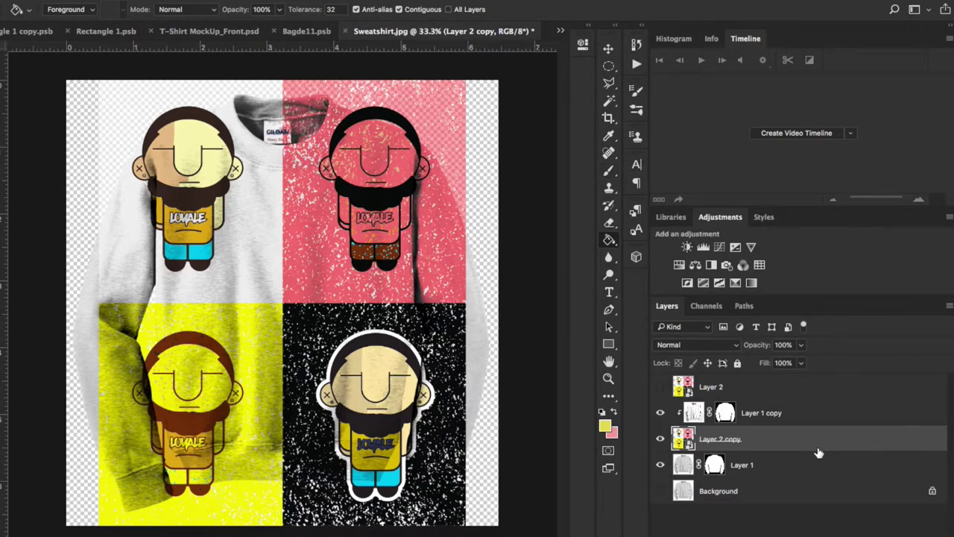
# Scale the Layer 2 copy artwork down around its centre to fit the sweatshirt's chest.
pyautogui.hotkey('ctrl', 't')
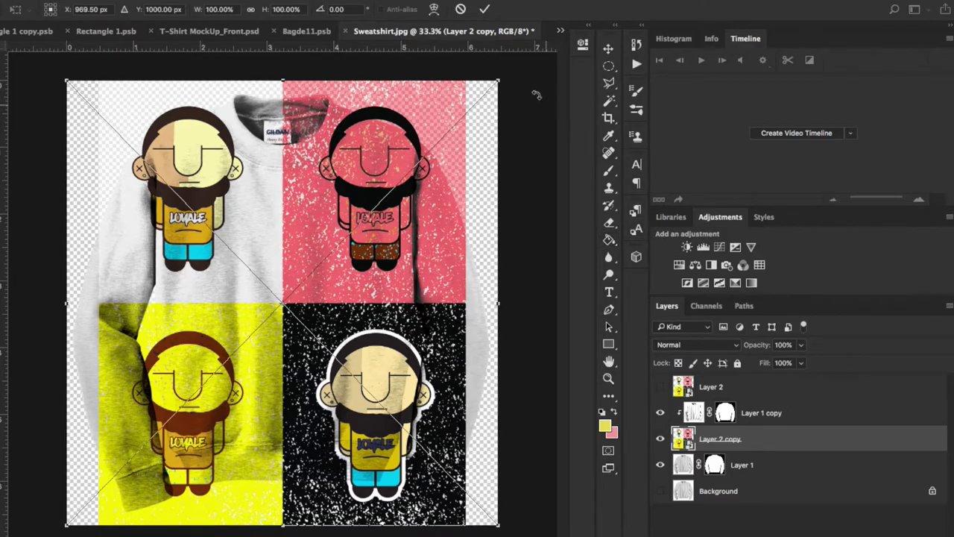
pyautogui.moveTo(497, 83); pyautogui.dragTo(388, 208)
pyautogui.press('Return')
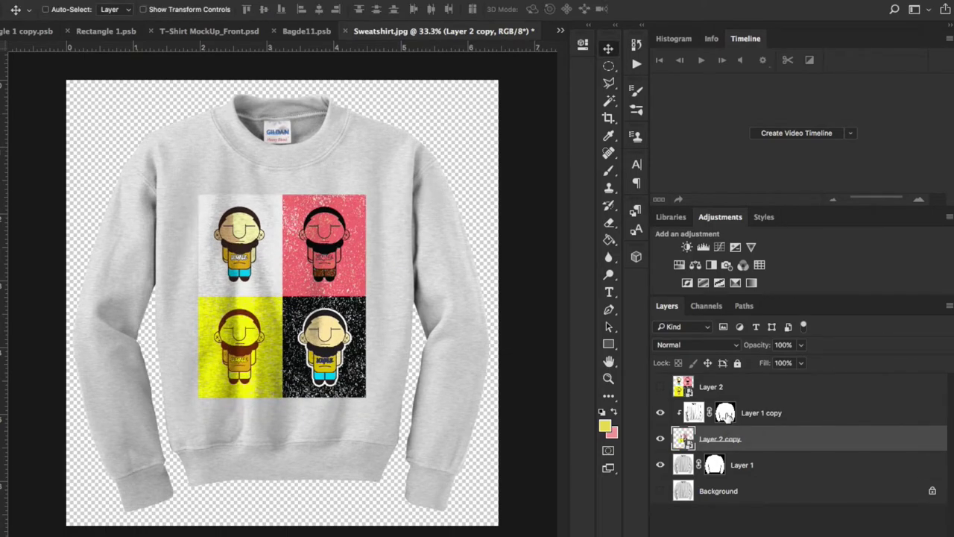
# Load the sweatshirt outline from Layer 1 copy's mask as a selection and add it as a layer mask to Layer 2 copy.
pyautogui.press('super')
pyautogui.keyDown('super'); pyautogui.click(727, 414); pyautogui.keyUp('super')
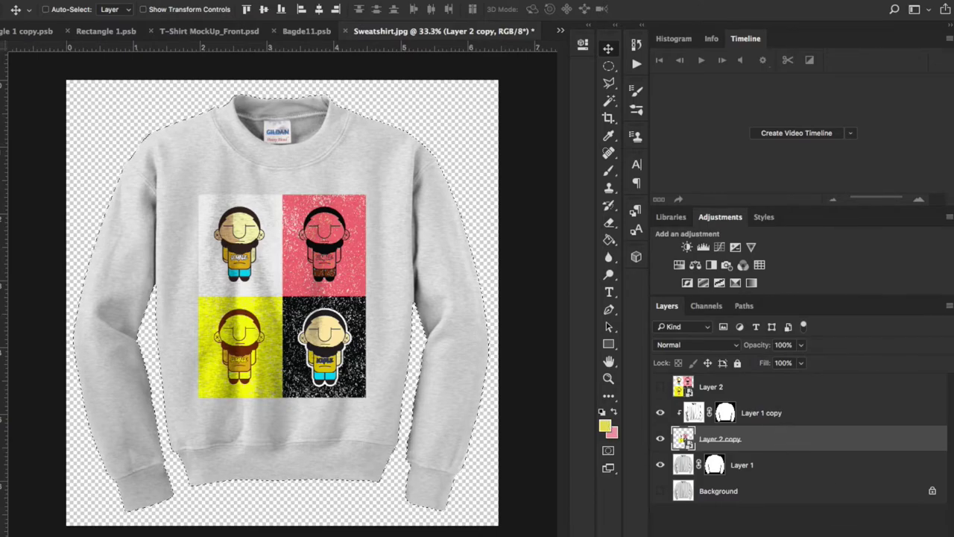
pyautogui.click(716, 534)
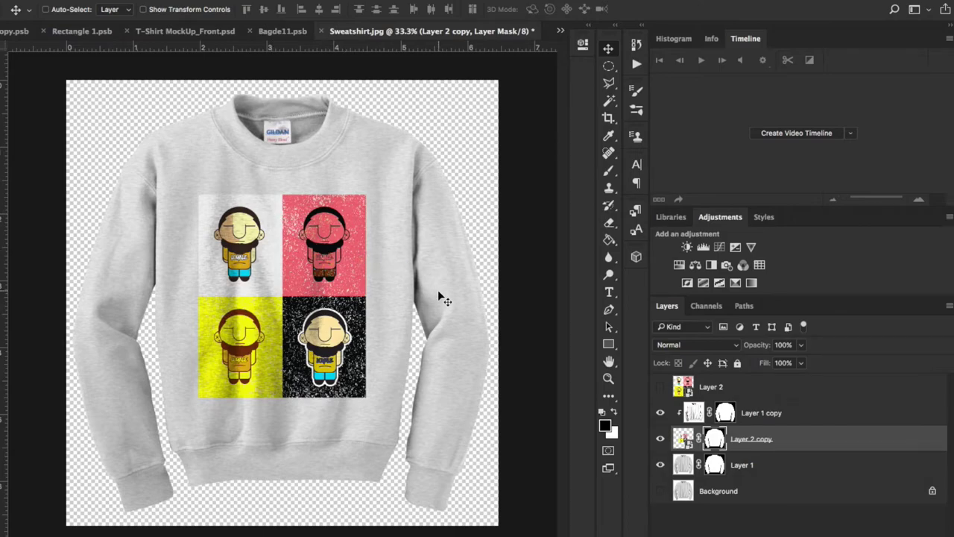
# Try moving the Layer 2 copy artwork towards the sweatshirt's sleeve to check the mask, and undo the move.
pyautogui.click(681, 439)
pyautogui.moveTo(302, 257); pyautogui.dragTo(421, 276)
pyautogui.hotkey('ctrl', 'z')
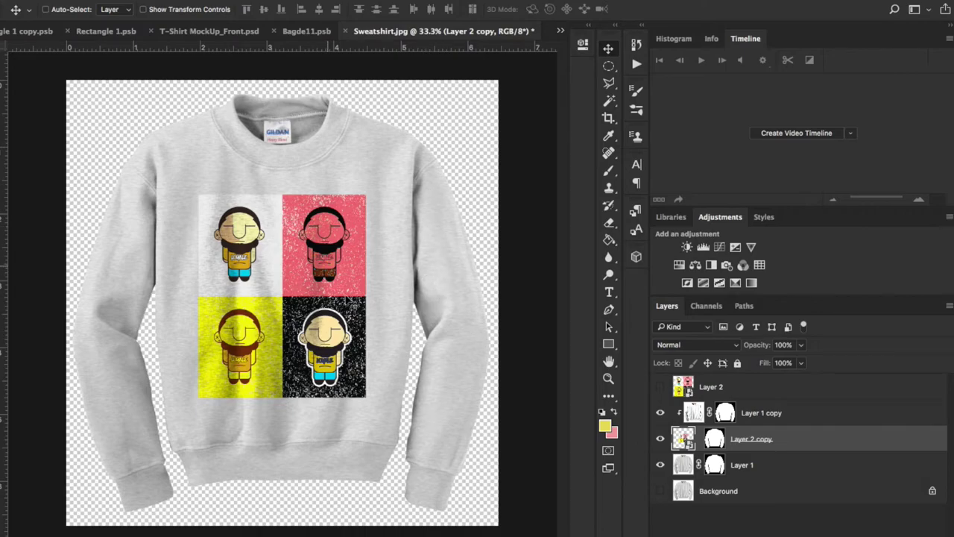
# Rename Layer 2 copy as "design" and the hidden Layer 2 as "drop design here".
pyautogui.doubleClick(754, 439)
pyautogui.write('design')
pyautogui.press('Return')
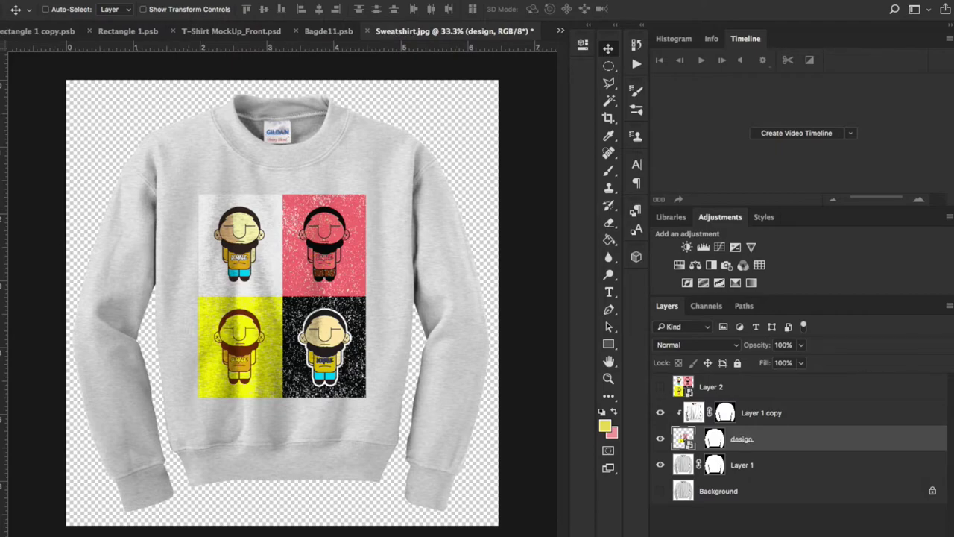
pyautogui.doubleClick(711, 388)
pyautogui.write('design')
pyautogui.click(700, 387)
pyautogui.write('drp')
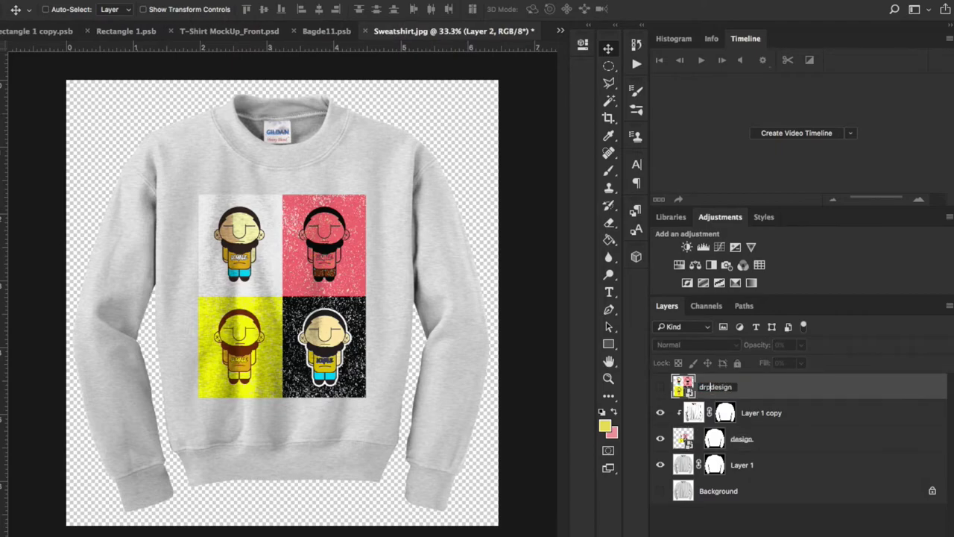
pyautogui.press('Left')
pyautogui.write('o')
pyautogui.press('Right')
pyautogui.press('End')
pyautogui.write('here')
# Rename Layer 1 copy as "shadows" and Layer 1 as "original".
pyautogui.doubleClick(751, 415)
pyautogui.write('shadows')
pyautogui.doubleClick(742, 464)
pyautogui.write('original')
pyautogui.press('Return')
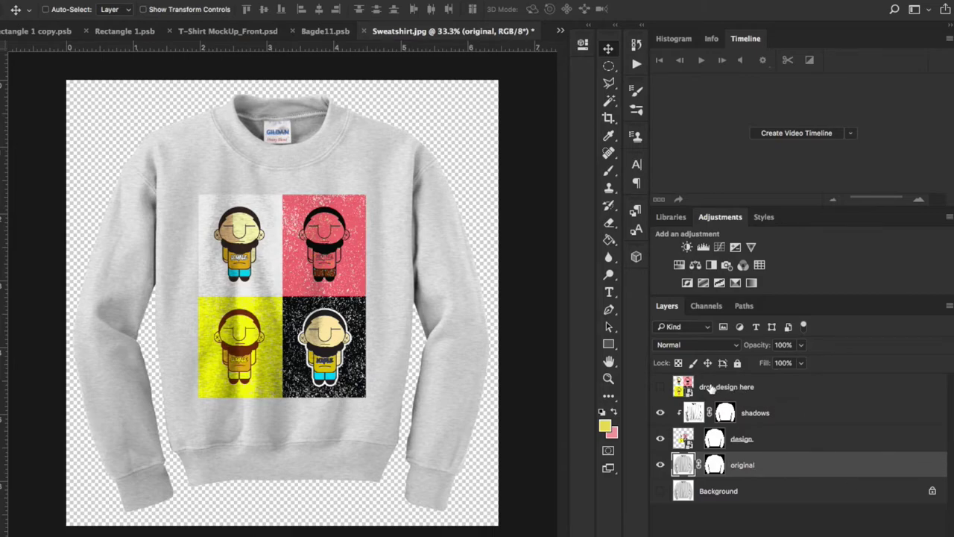
# In the "drop design here" smart object, hide ROBMAN OVERPRINT and show the yellow Layer 2, and save it to test the linked update in Sweatshirt.jpg.
pyautogui.doubleClick(683, 386)
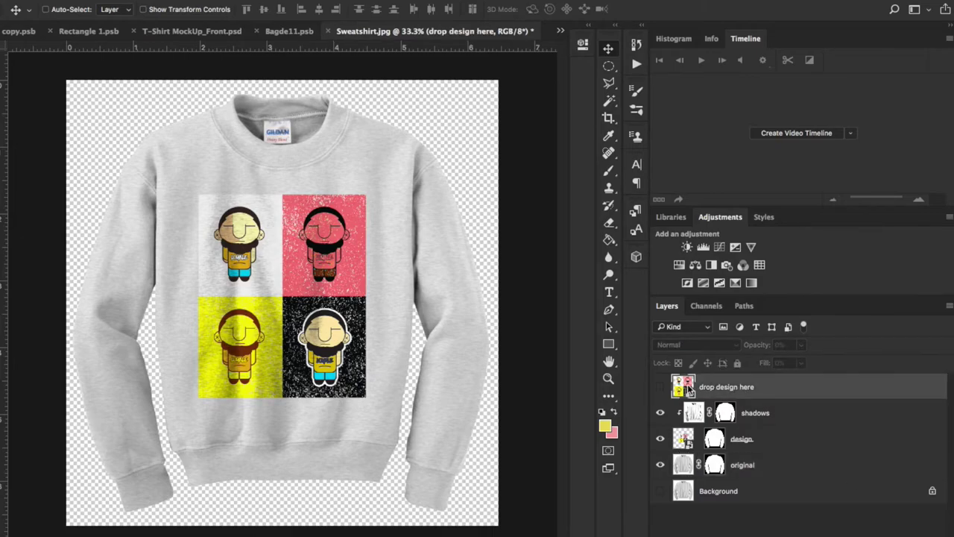
pyautogui.click(643, 346)
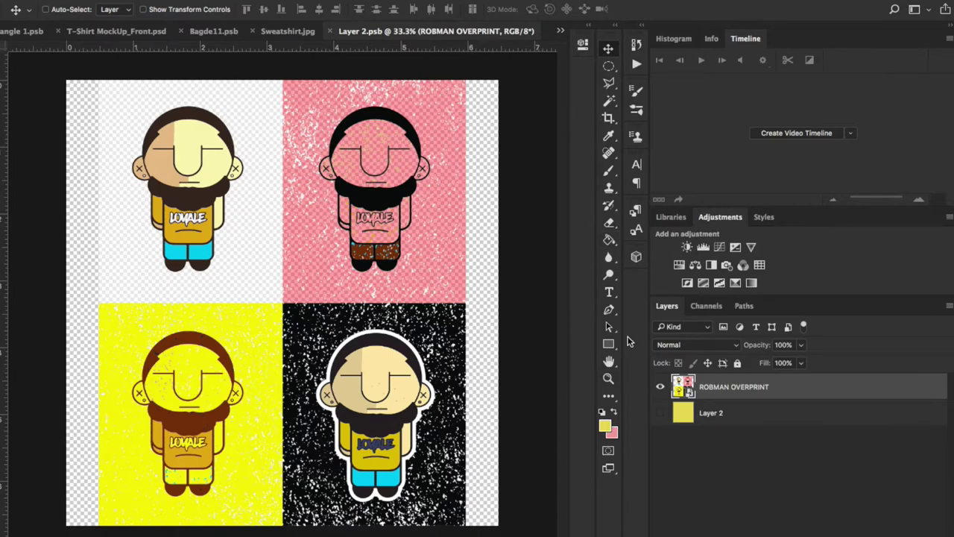
pyautogui.click(660, 386)
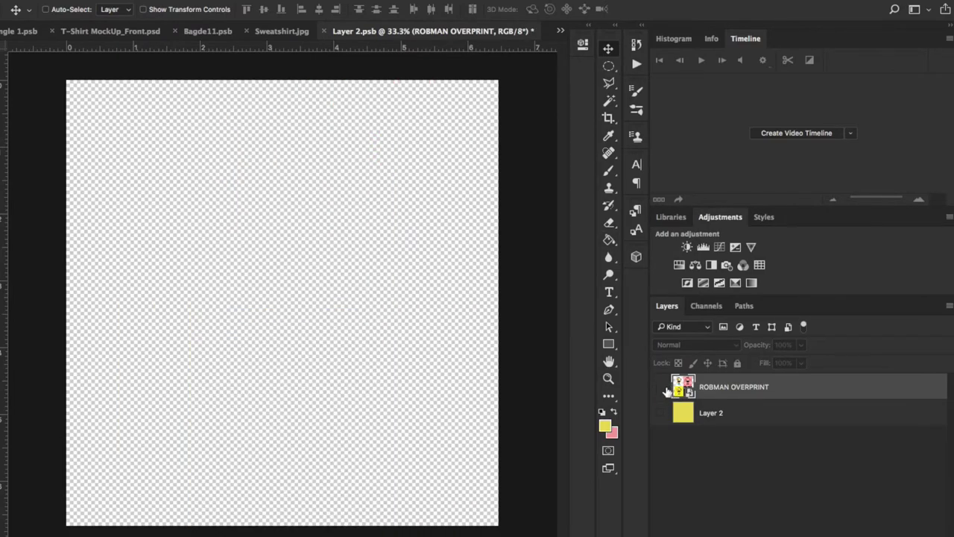
pyautogui.click(662, 413)
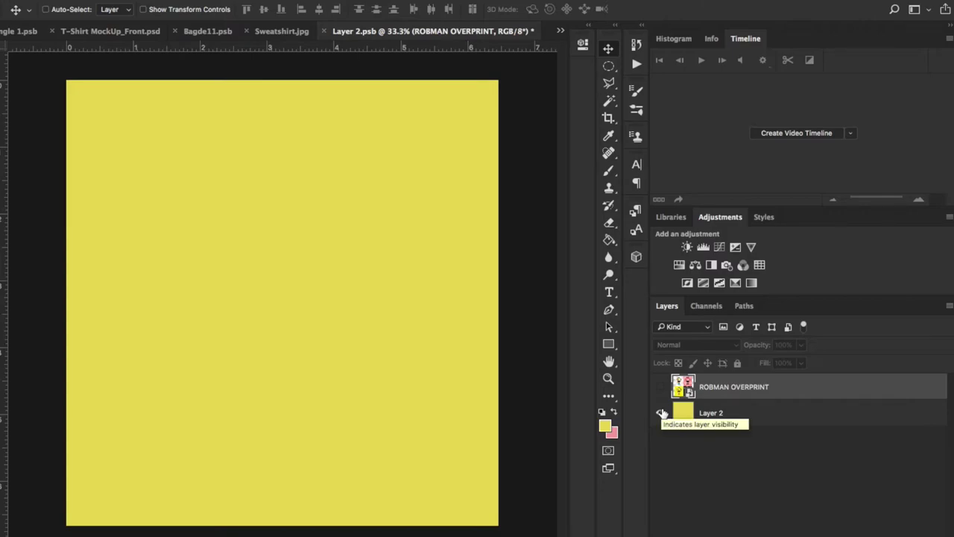
pyautogui.press('super+s')
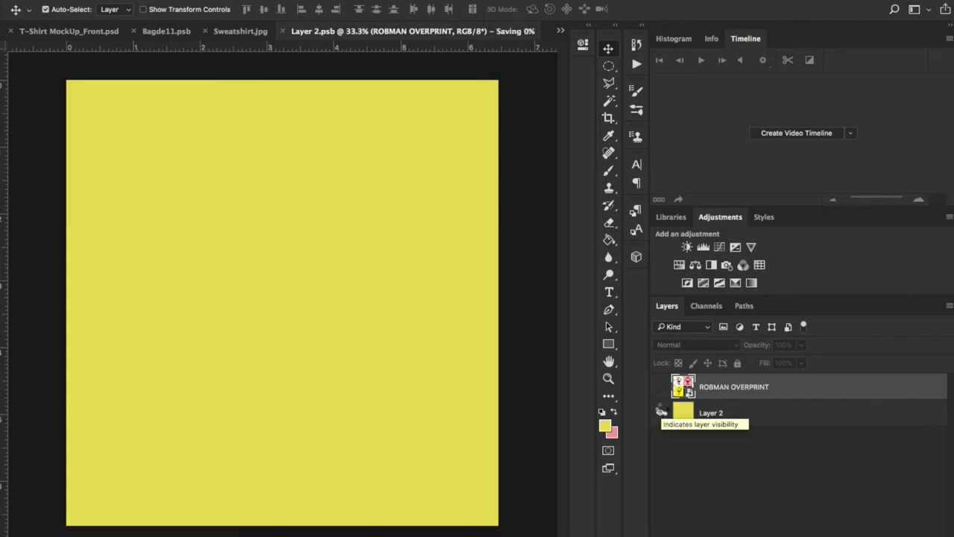
pyautogui.click(293, 33)
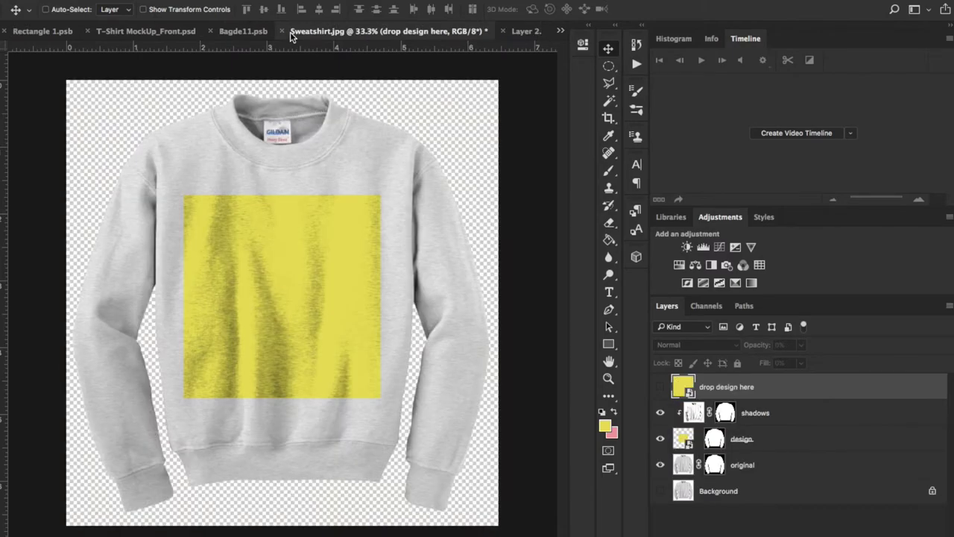
# Add a Color Lookup adjustment clipped to the design layer, using the Fuji REALA 500D Kodak 2393 3D LUT.
pyautogui.click(804, 444)
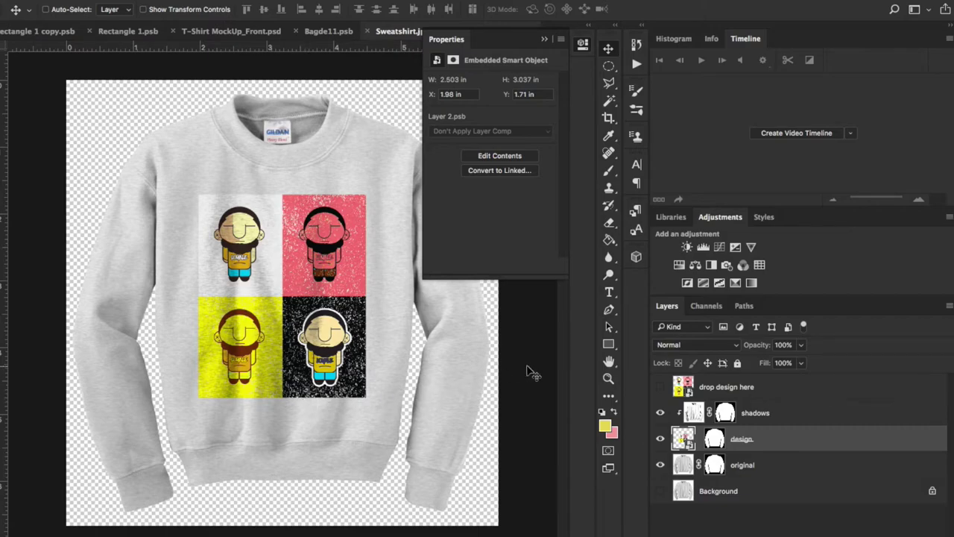
pyautogui.click(881, 522)
pyautogui.click(900, 466)
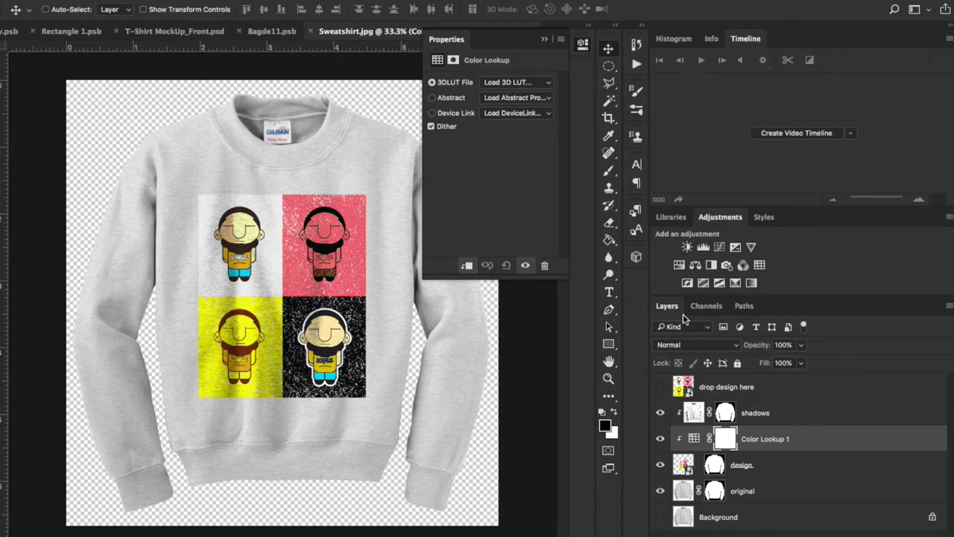
pyautogui.click(526, 83)
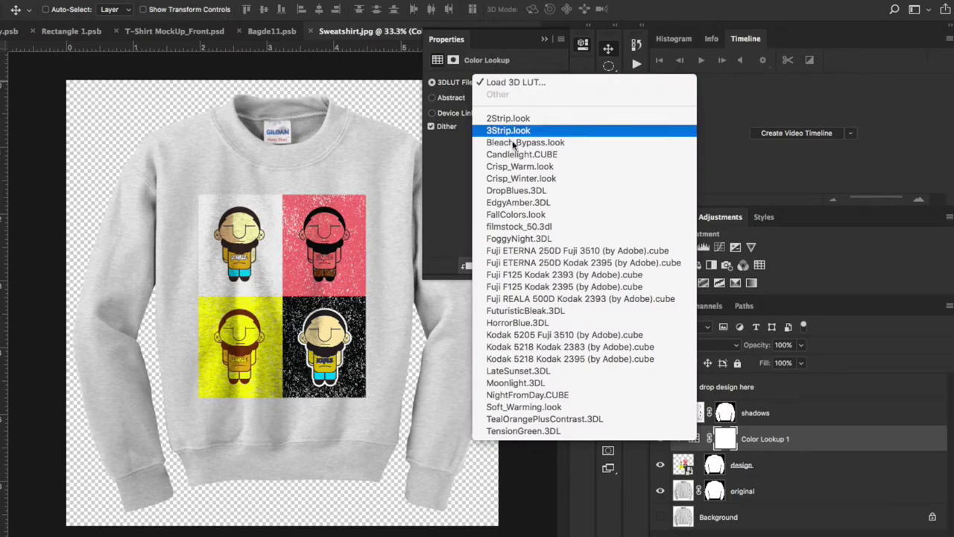
pyautogui.click(585, 297)
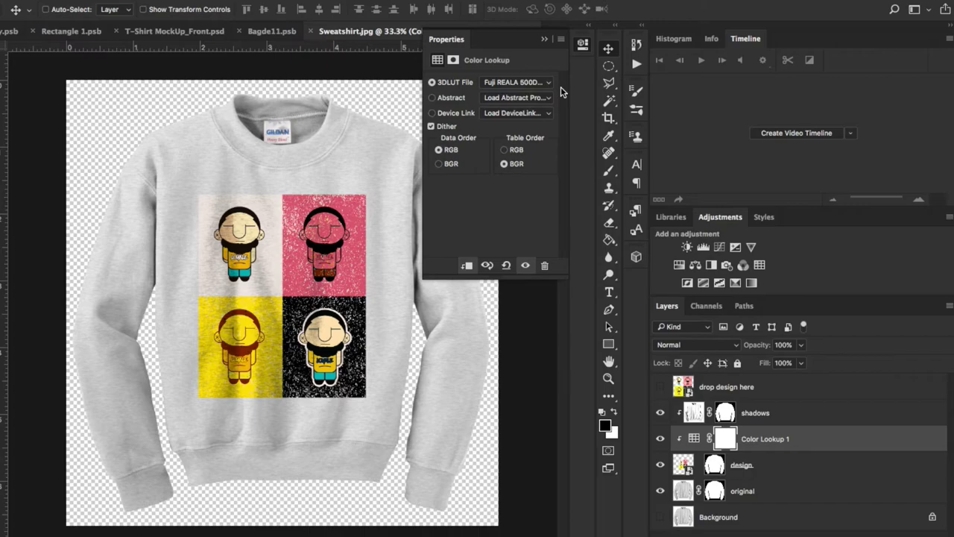
pyautogui.click(799, 492)
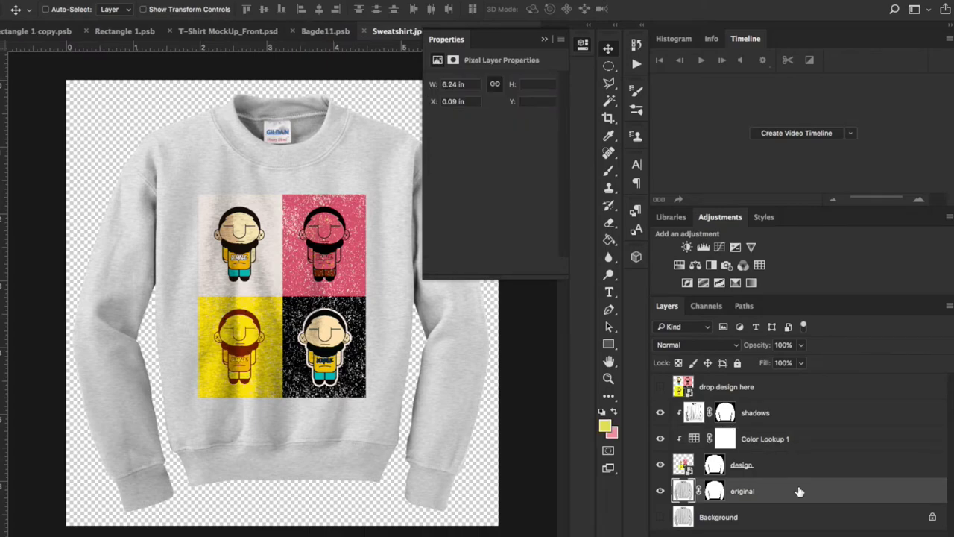
pyautogui.click(545, 40)
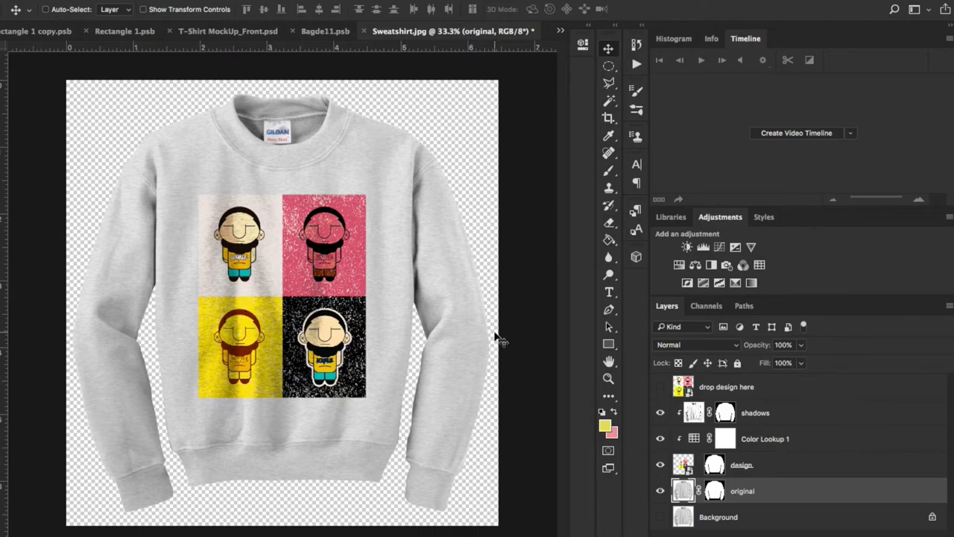
# Add a Hue/Saturation adjustment directly above the original layer and clip it to that layer.
pyautogui.click(679, 265)
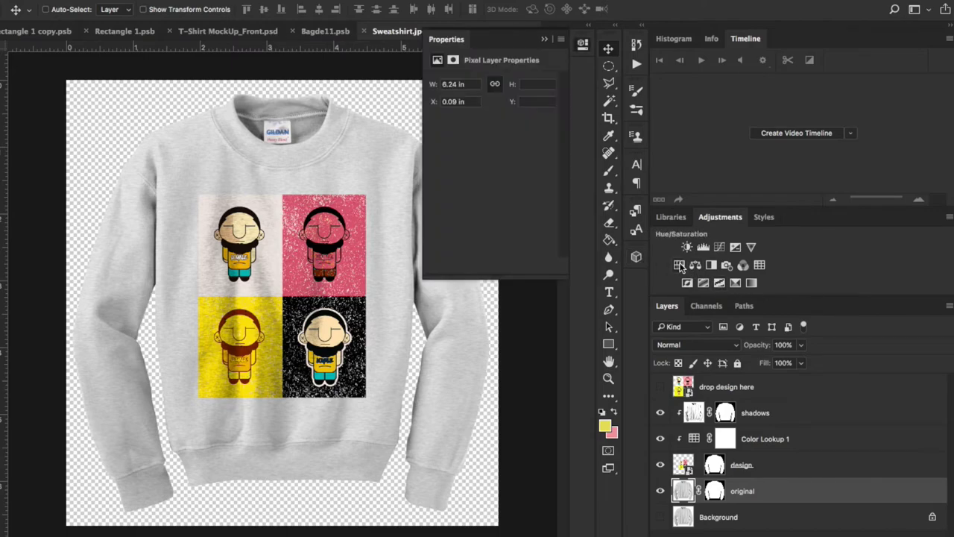
pyautogui.click(679, 265)
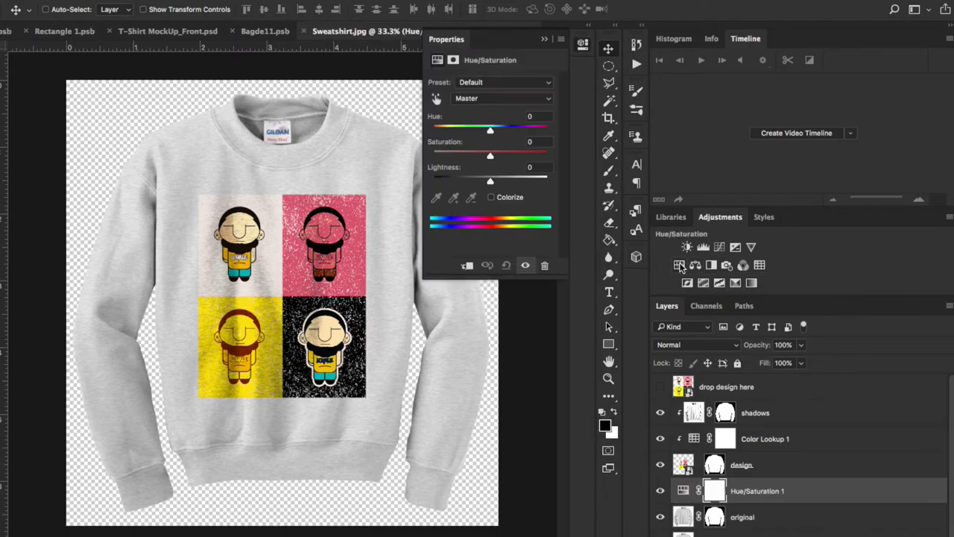
pyautogui.rightClick(847, 490)
pyautogui.click(765, 241)
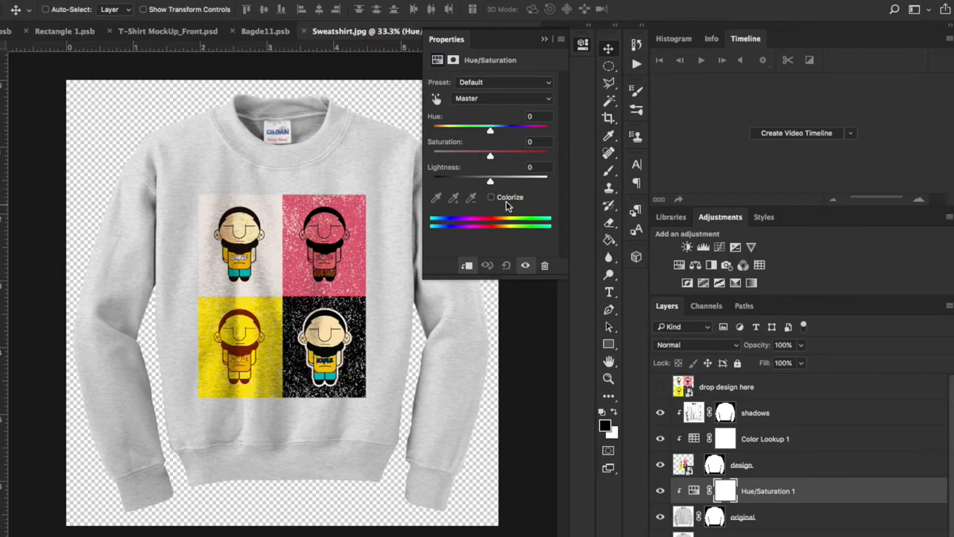
# Colorize the sweatshirt magenta with the Hue/Saturation adjustment, using hue 308, saturation 48 and lightness -28.
pyautogui.click(491, 197)
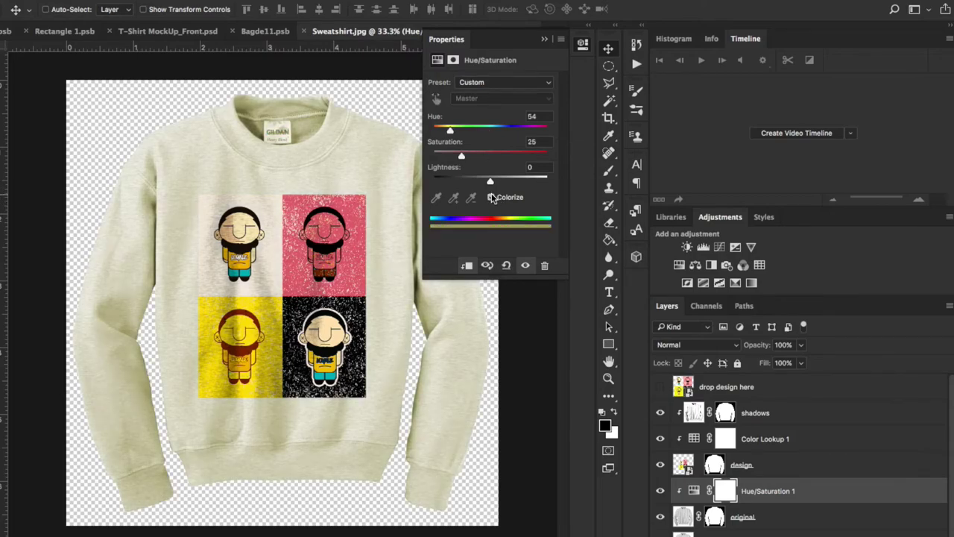
pyautogui.moveTo(461, 155); pyautogui.dragTo(509, 135)
pyautogui.moveTo(489, 183); pyautogui.dragTo(474, 183)
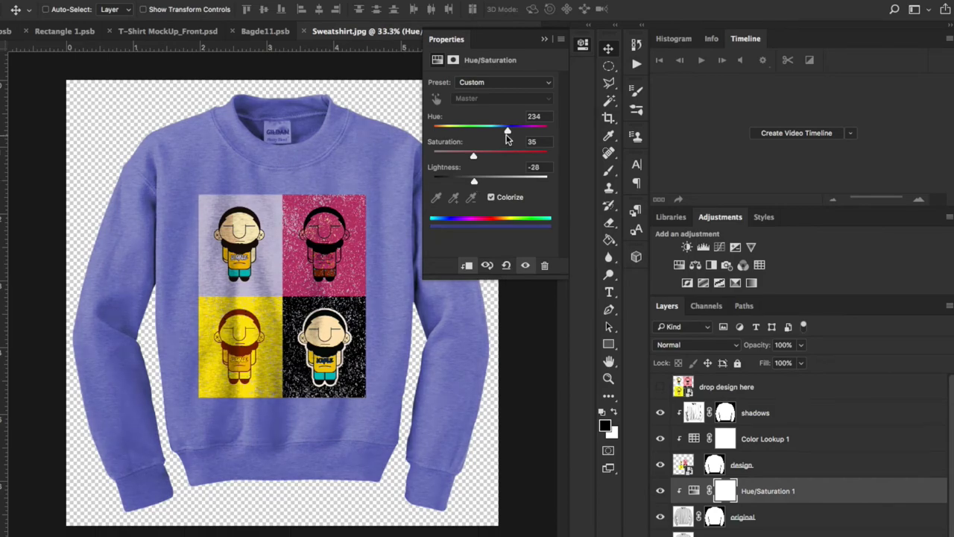
pyautogui.moveTo(509, 132); pyautogui.dragTo(529, 133)
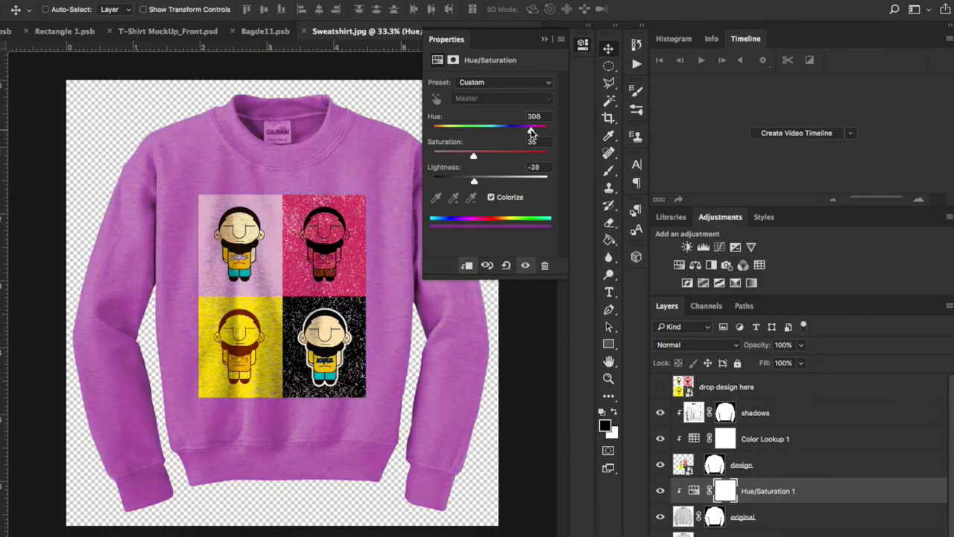
# Paint black with the Brush on the Hue/Saturation layer mask over the Gildan neck label to exclude it from the colouring.
pyautogui.click(725, 502)
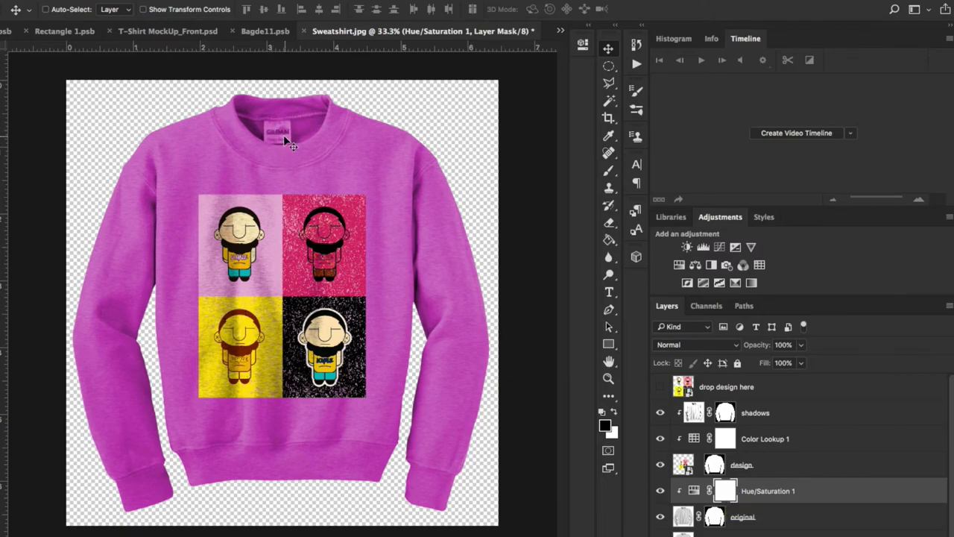
pyautogui.press('b')
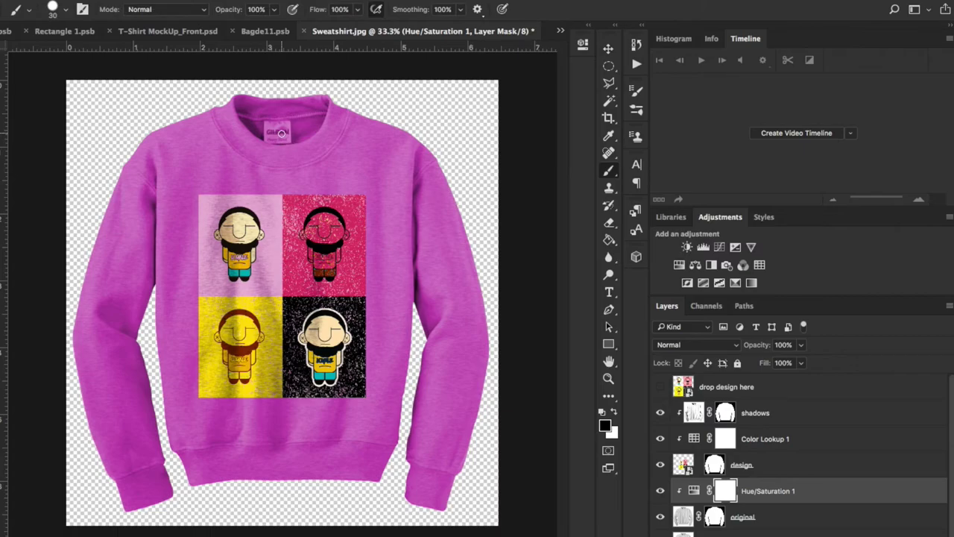
pyautogui.hotkey('ctrl', '1')
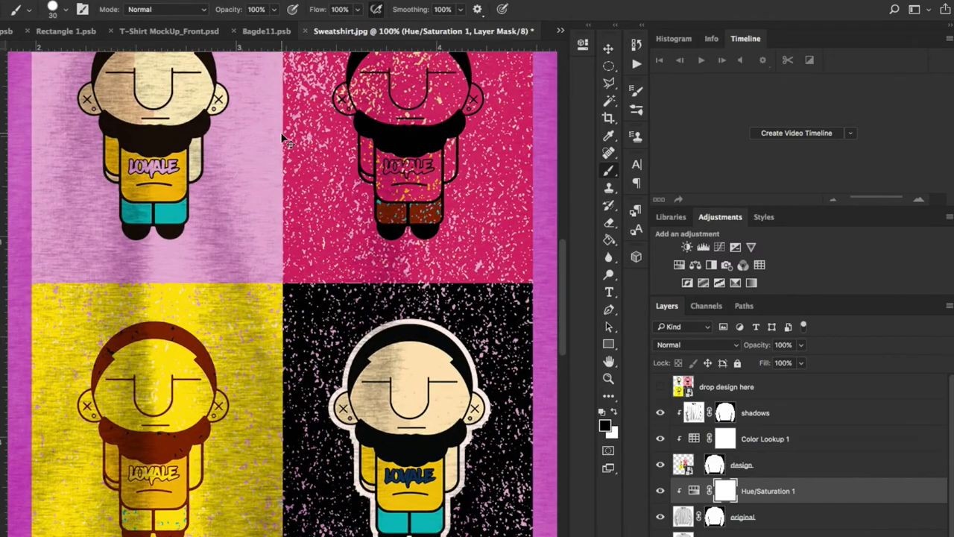
pyautogui.scroll(5, 279, 134)
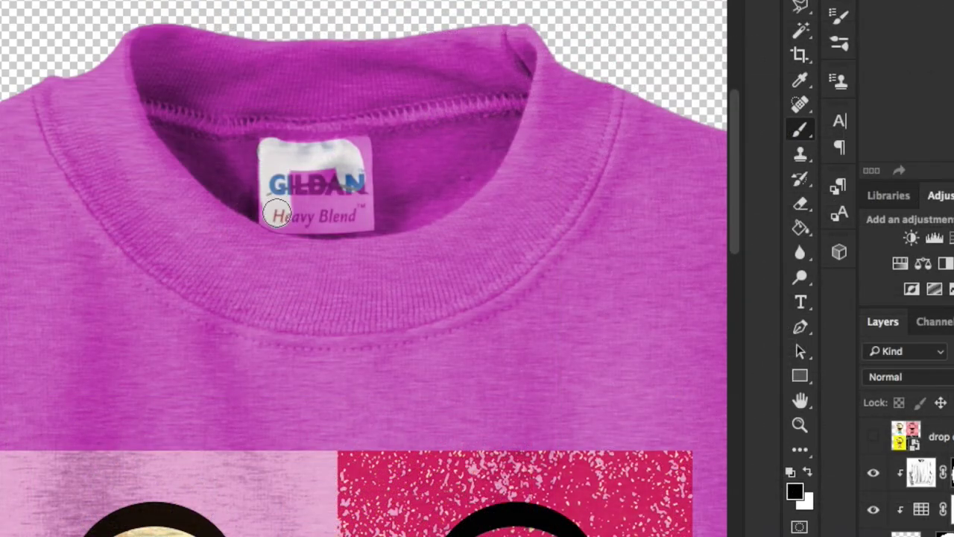
pyautogui.moveTo(255, 210); pyautogui.dragTo(296, 227)
pyautogui.press('x')
pyautogui.press('x')
pyautogui.press('x')
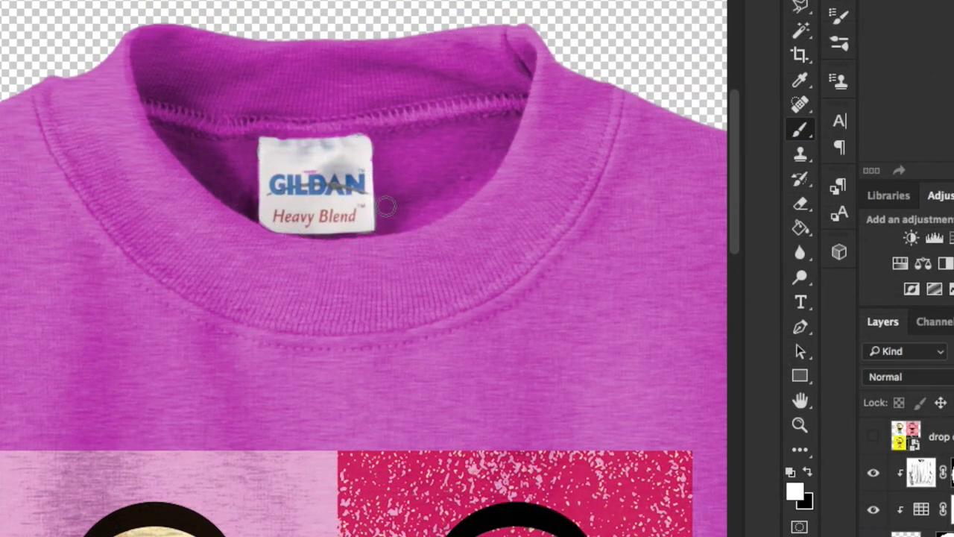
pyautogui.hotkey('ctrl', '-')
pyautogui.hotkey('ctrl', '-')
pyautogui.hotkey('ctrl', '-')
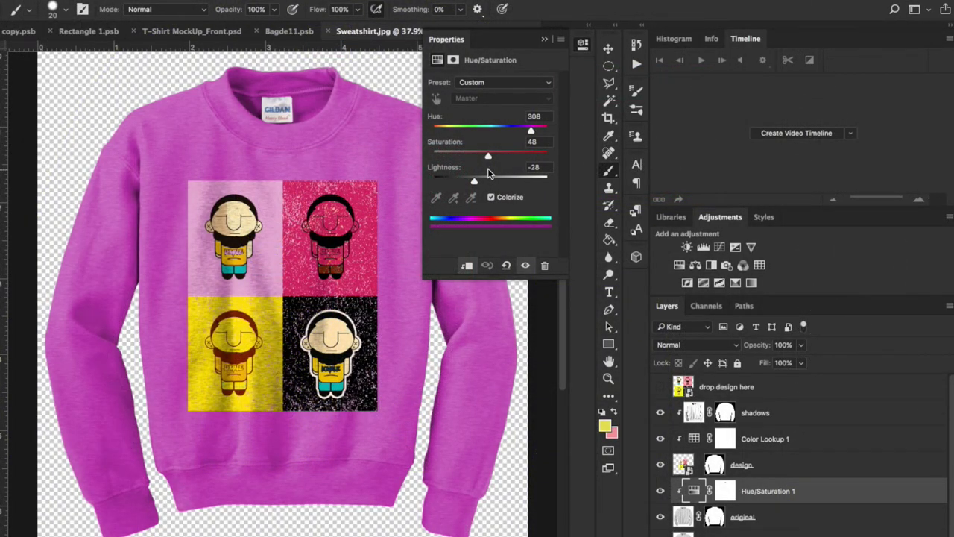
# Set the Hue/Saturation lightness to -99 to try a black sweatshirt, and hide the adjustment layer.
pyautogui.moveTo(475, 184); pyautogui.dragTo(434, 184)
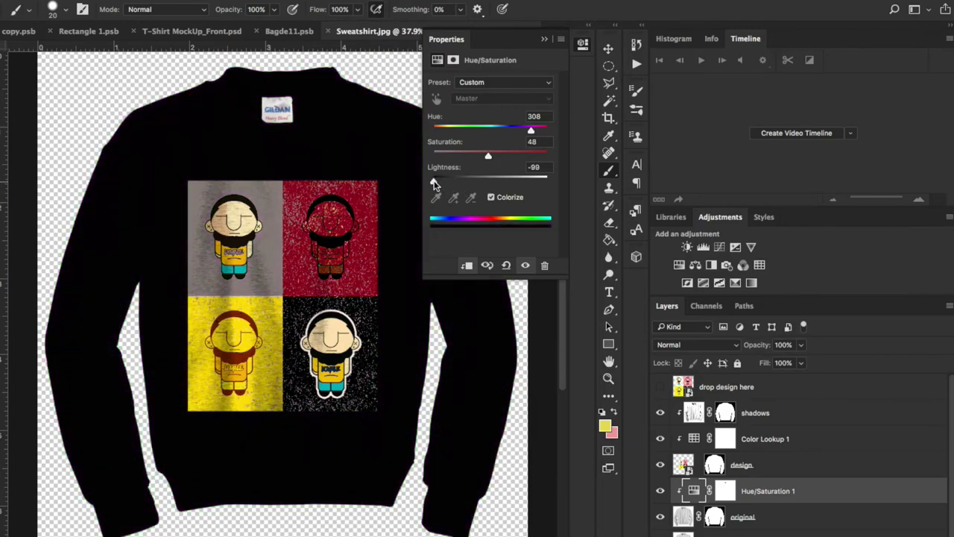
pyautogui.click(660, 490)
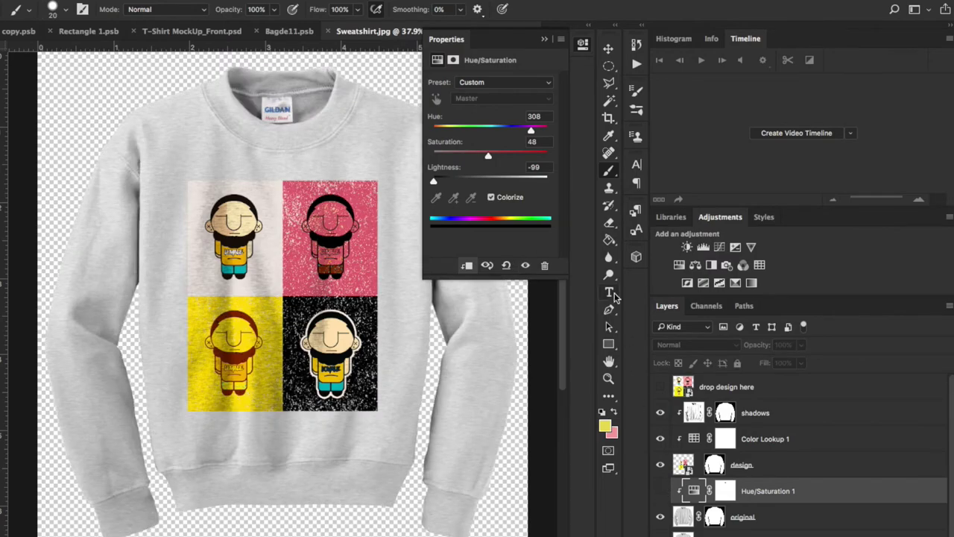